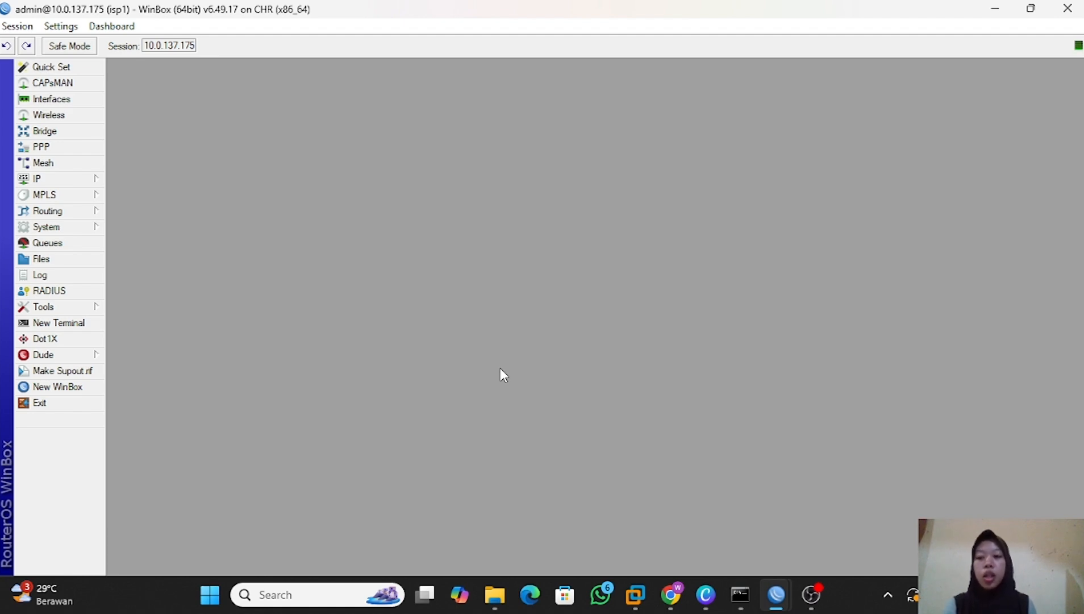
Add the IP address 192.168.1.1/24 on interface ether2 of the isp1 router.
click(68, 178)
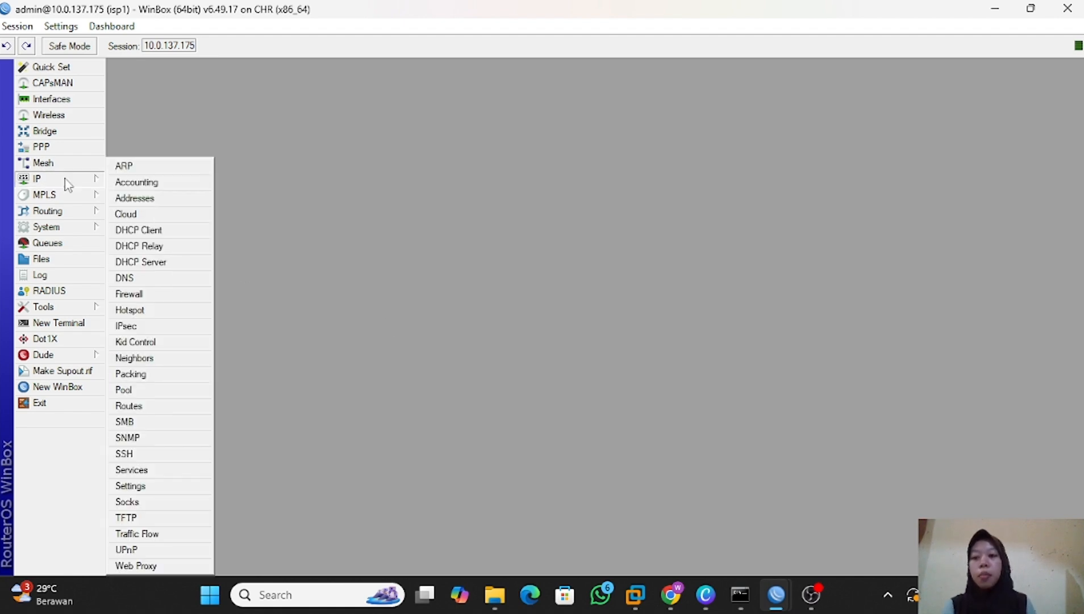
click(152, 200)
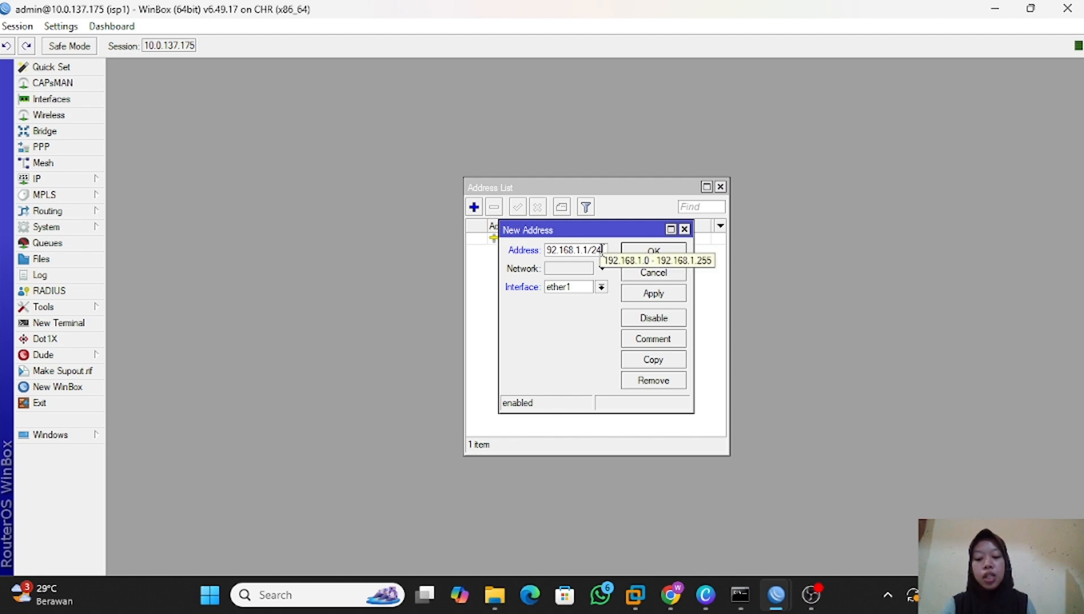
click(601, 287)
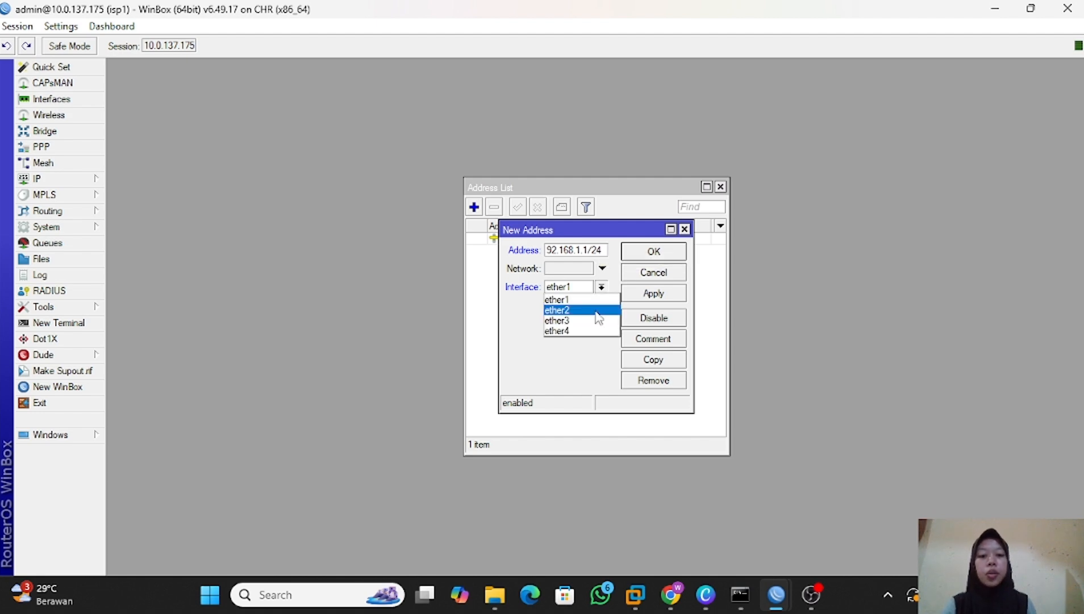
click(597, 310)
click(664, 297)
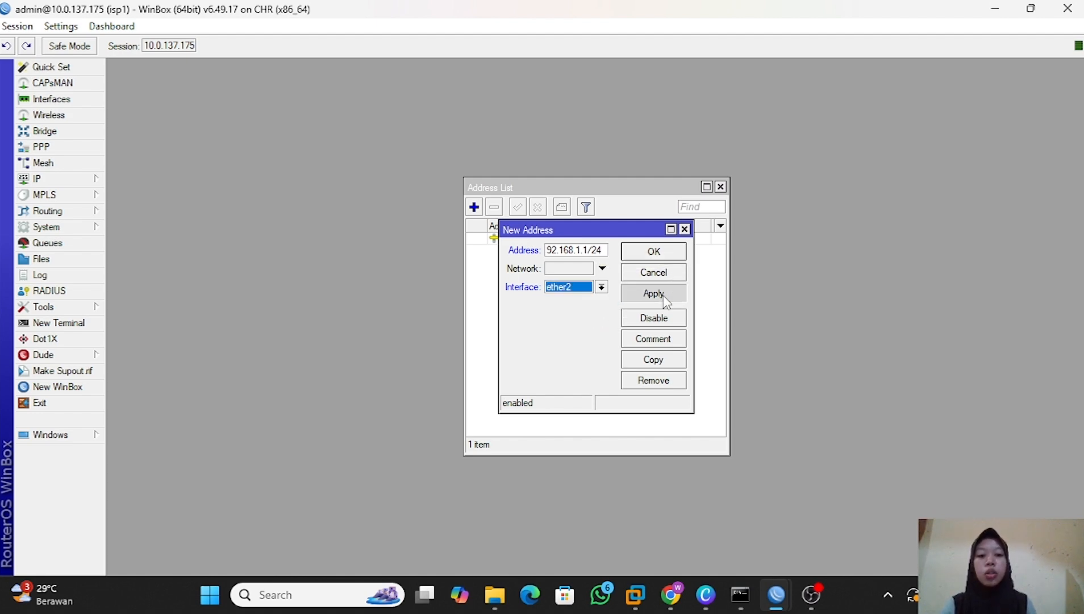
click(664, 254)
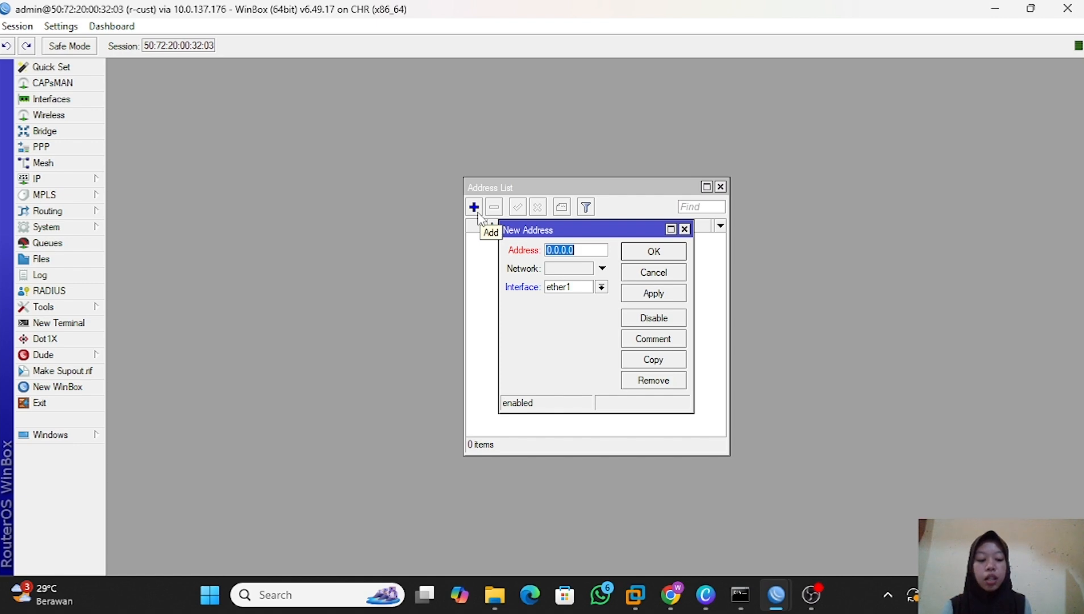
Assign 192.168.1.2/24 to ether1 and 172.16.1.2/24 to ether2 on the r-cust router.
text(192.168.1.2/24)
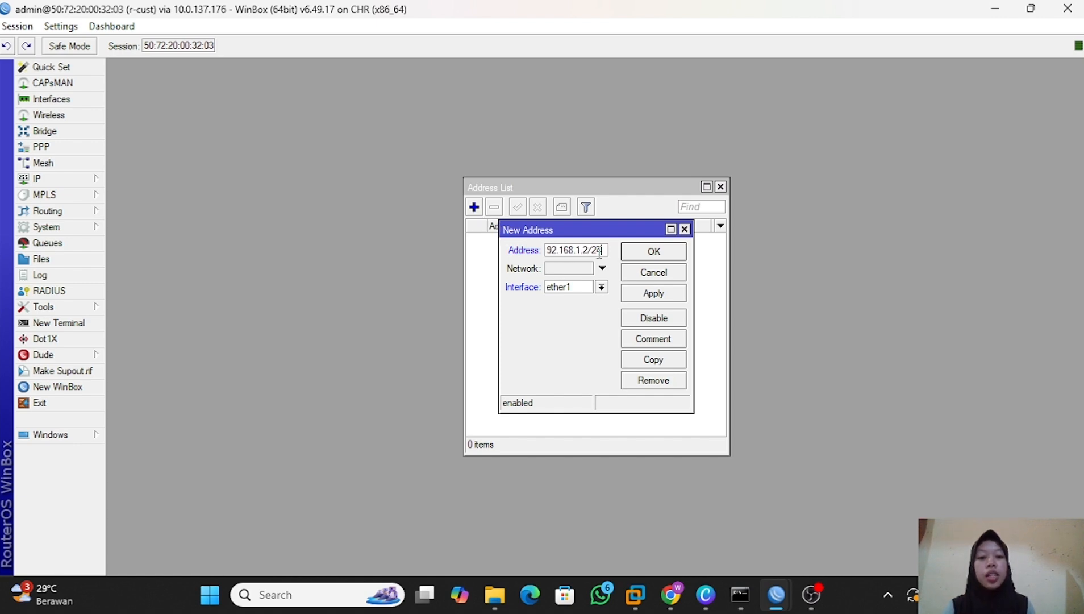
click(661, 296)
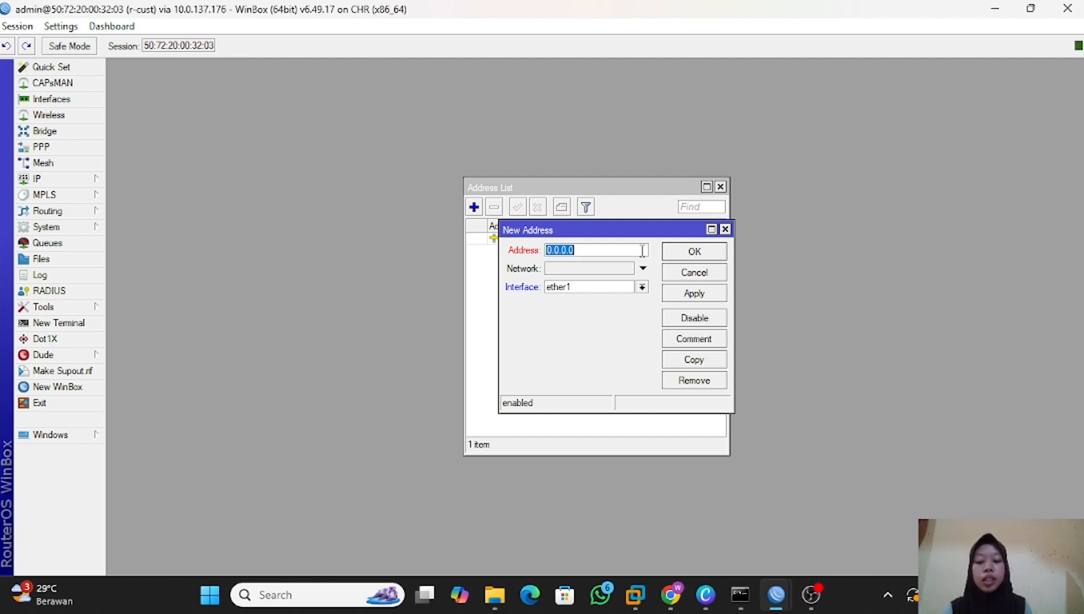
text(172.16.1.2/24)
click(642, 286)
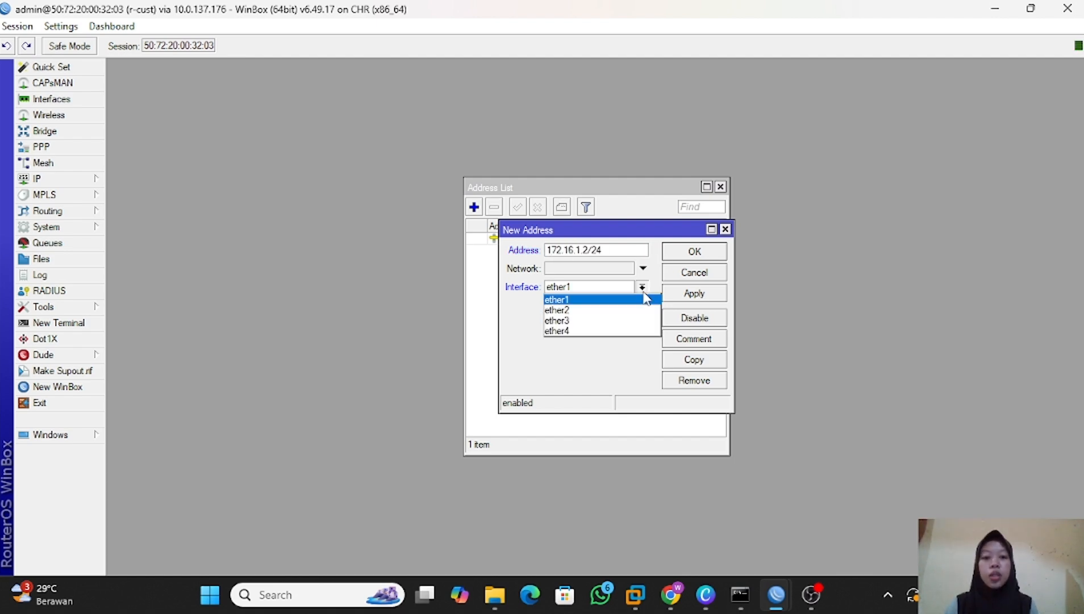
click(626, 310)
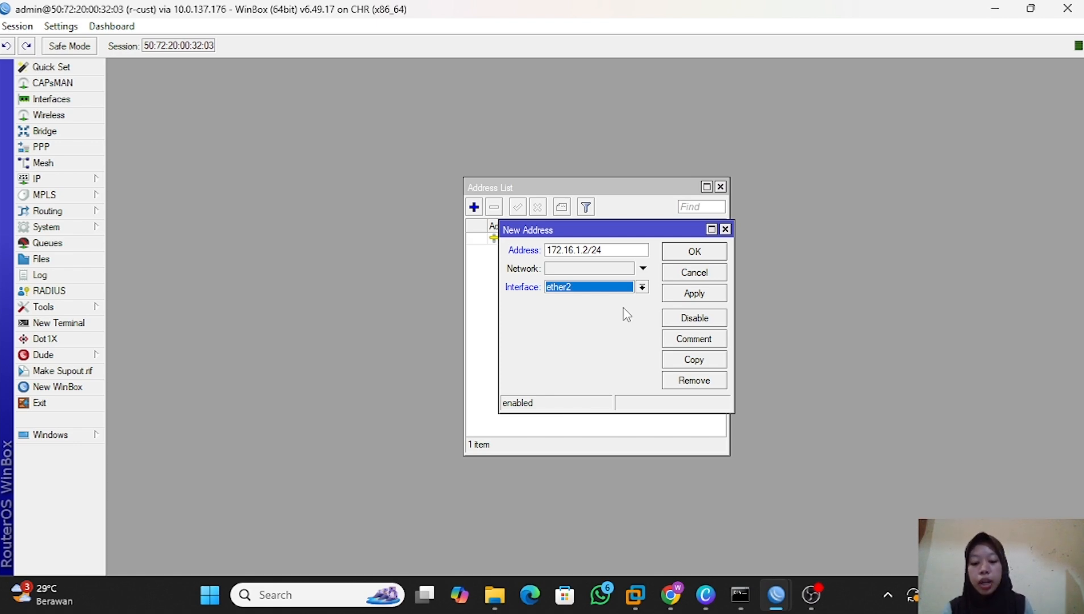
click(694, 252)
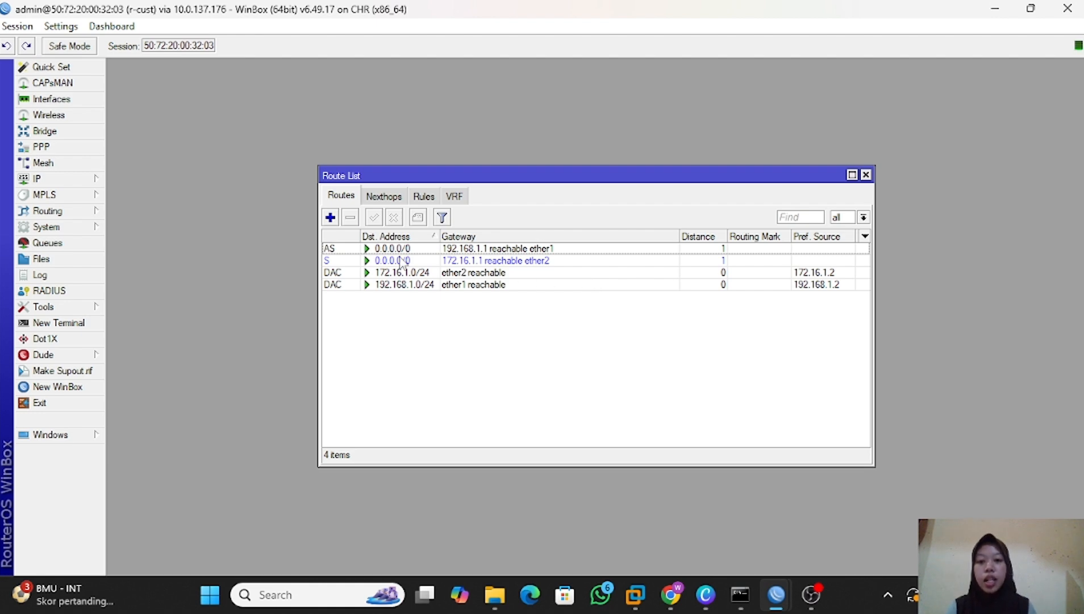
Set the DNS server of r-cust to 8.8.8.8.
mouse_move(333, 254)
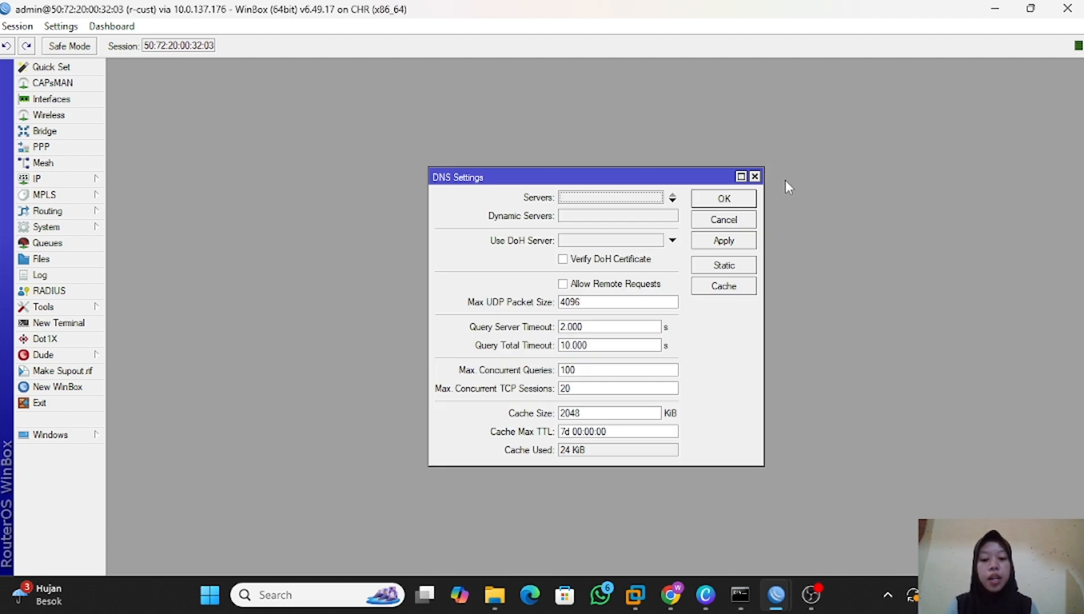
click(603, 198)
text(8.8.8.8)
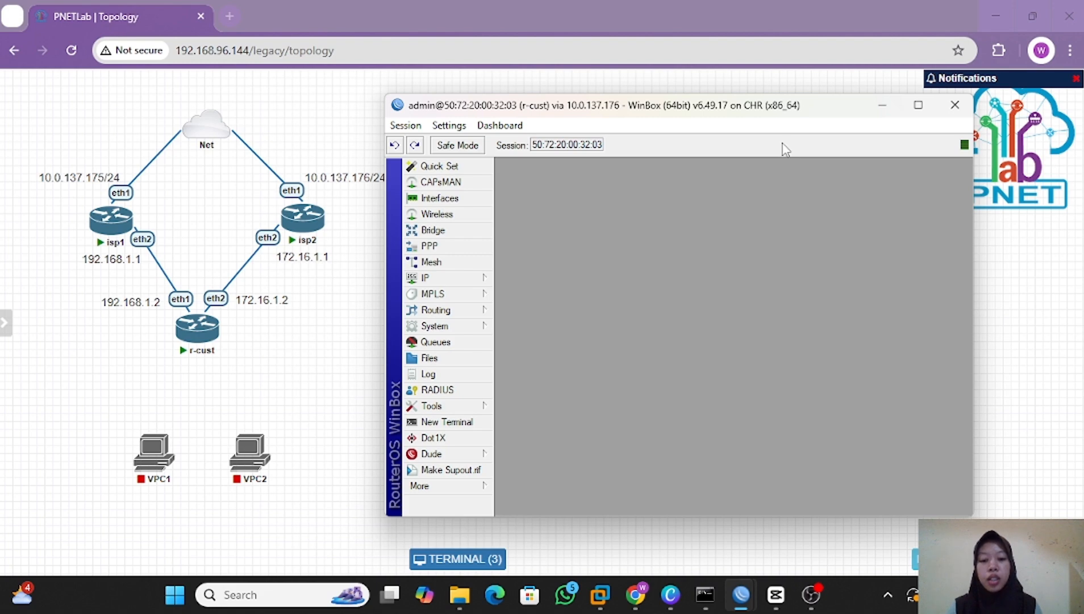
Test r-cust's internet connectivity by pinging 8.8.8.8 and google.com from a terminal, and close it.
click(446, 421)
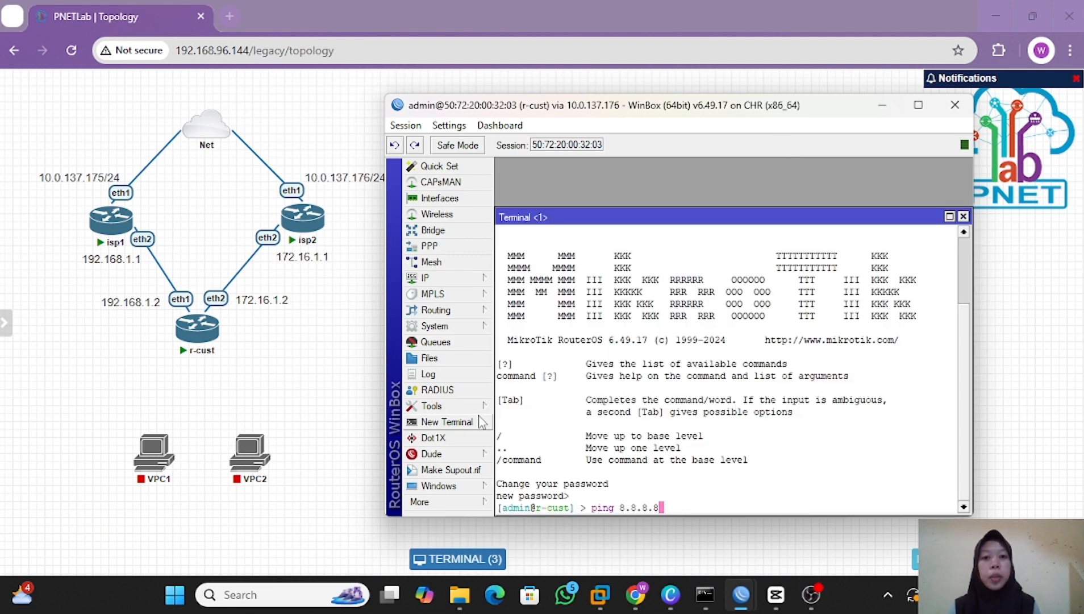
key(Return)
key(ctrl+c)
text(ping google.com)
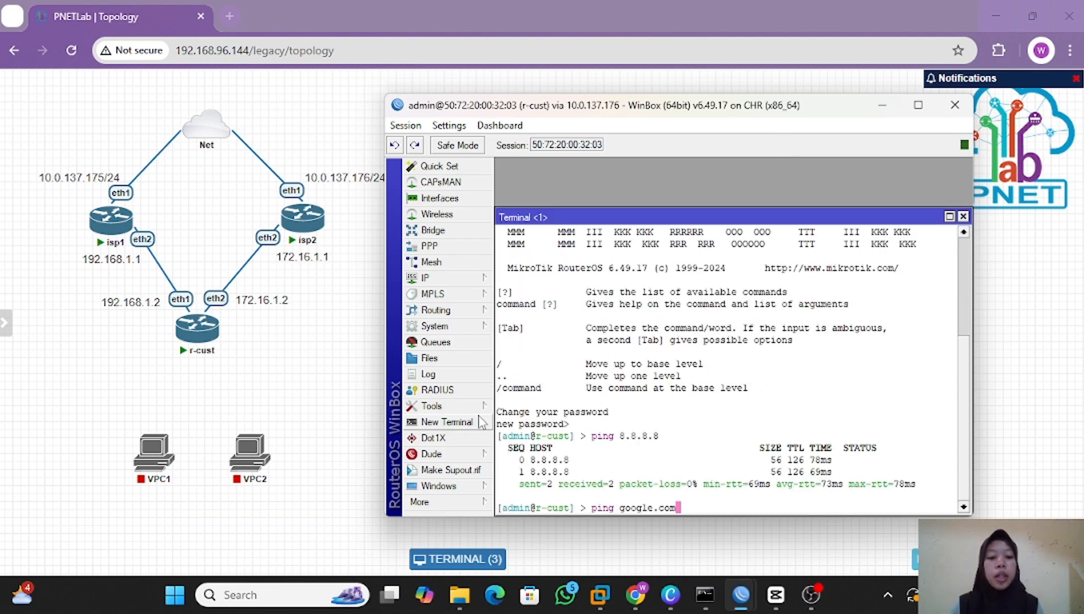
key(Return)
key(ctrl+c)
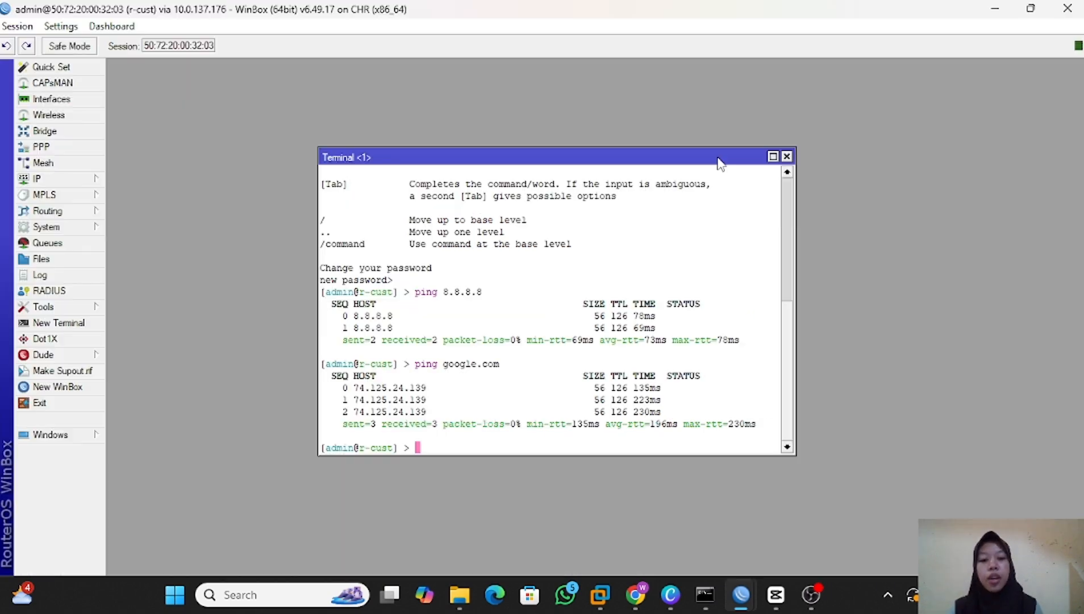
click(787, 156)
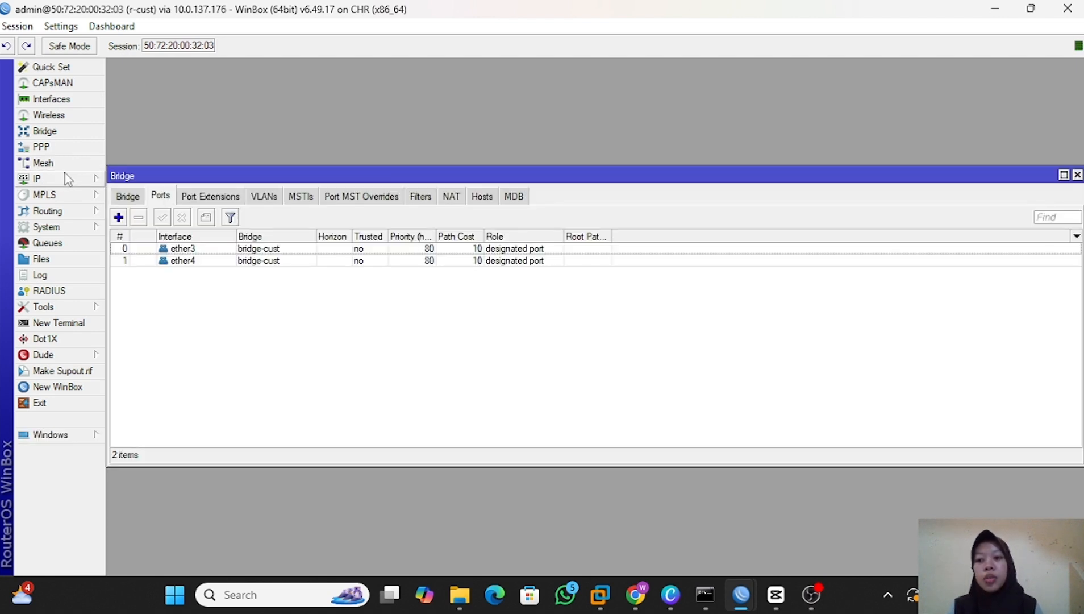
Add the IP address 10.10.10.1/24 on the bridge-cust interface of r-cust.
click(64, 174)
click(168, 200)
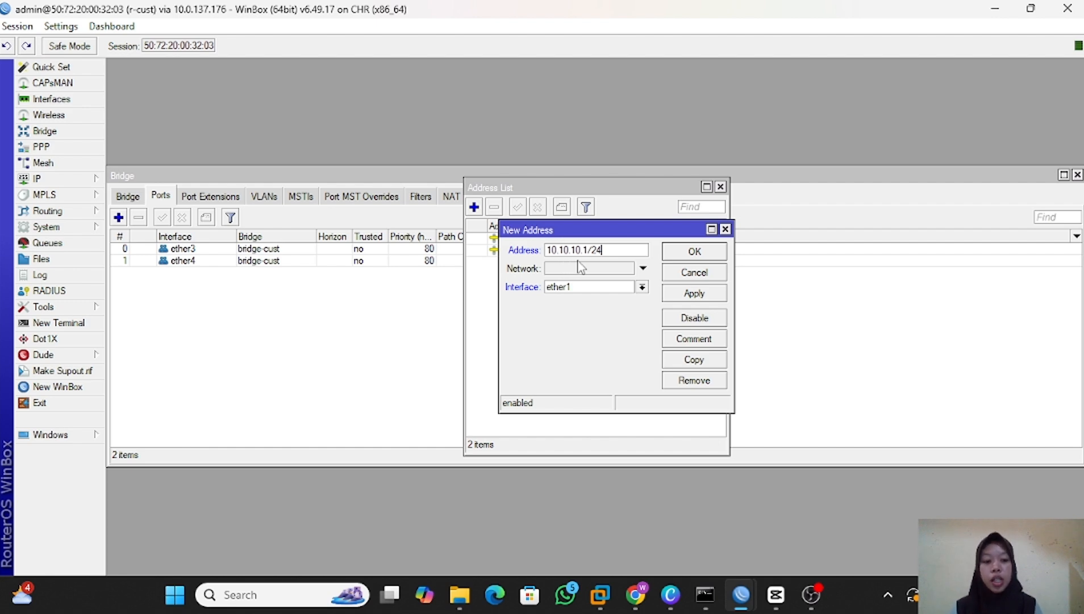
click(702, 254)
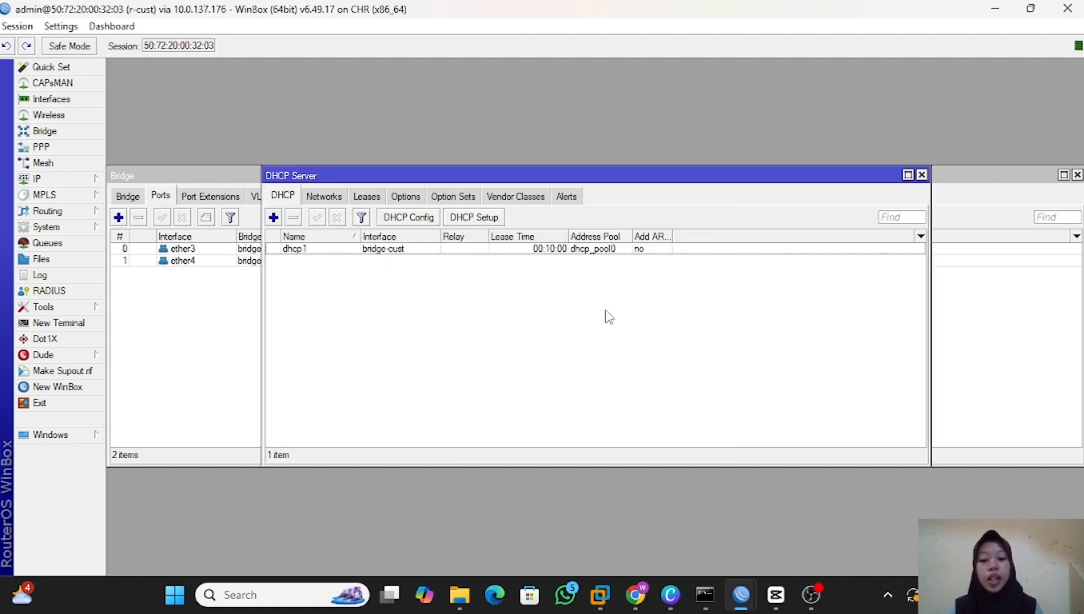
Open the firewall's NAT rules on r-cust.
mouse_move(37, 178)
click(165, 299)
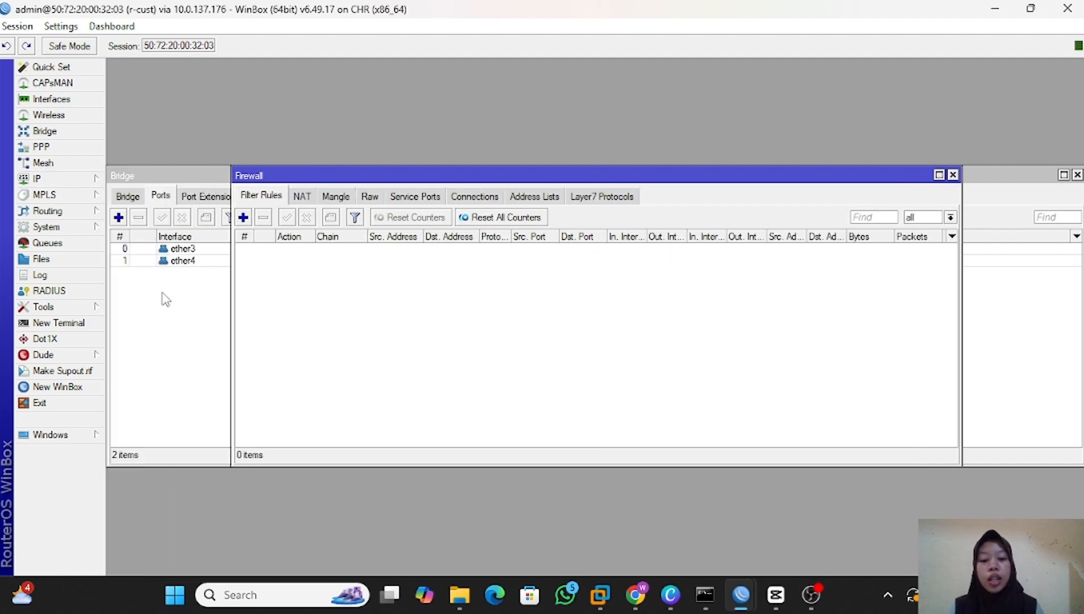
click(303, 203)
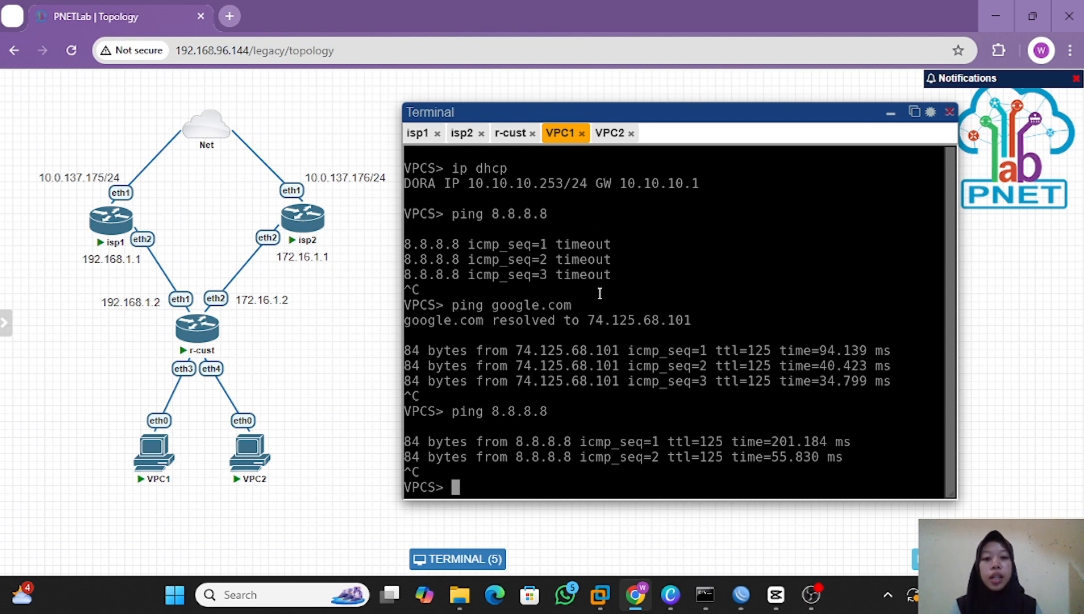
Compare the DHCP and ping output in the consoles of VPC2 and VPC1.
click(614, 141)
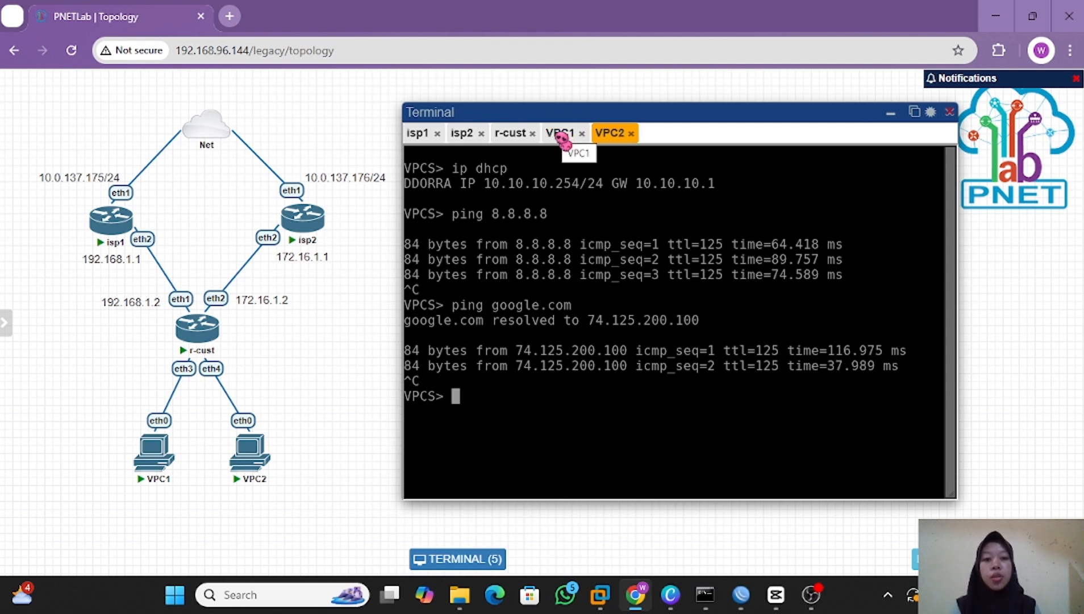
click(562, 138)
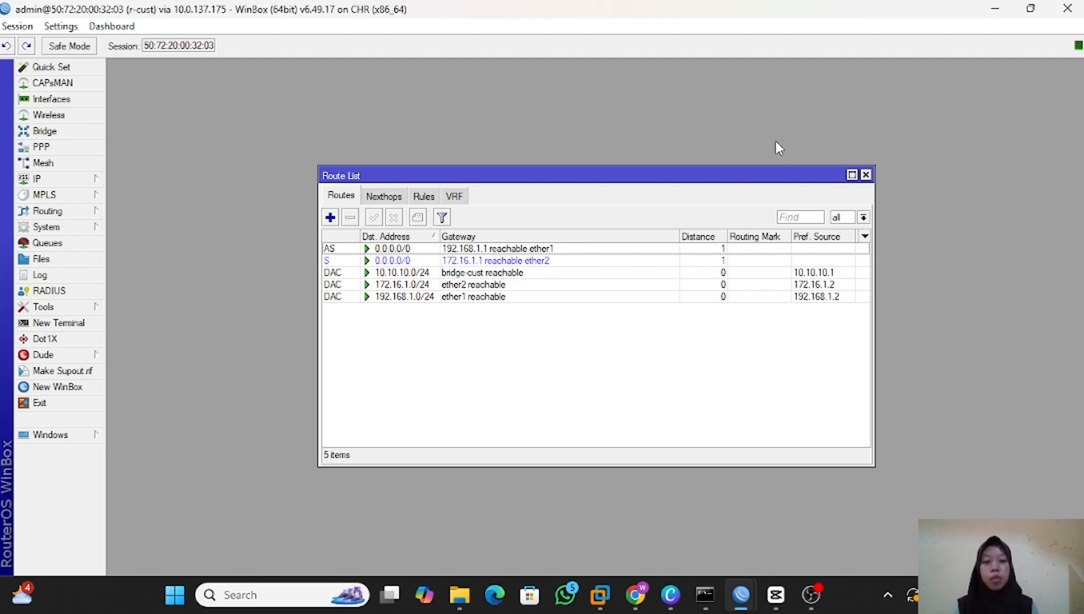
Set the distance of r-cust's default route via 192.168.1.1 to 10.
double_click(379, 248)
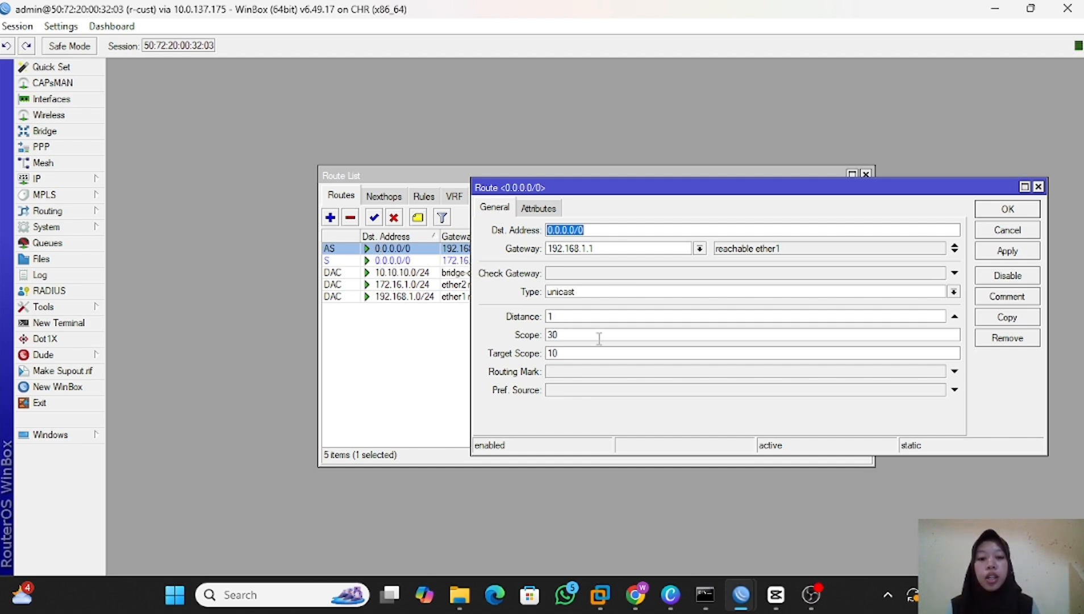
click(589, 317)
text(0)
key(Return)
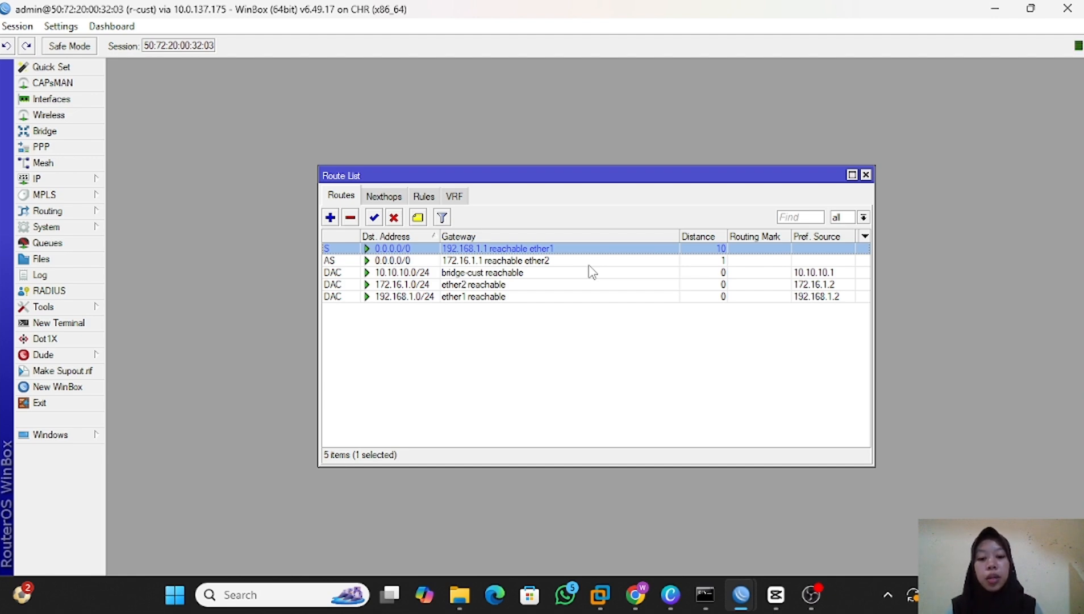
Set Check Gateway to ping on the default route via 172.16.1.1 and return to the r-cust route list.
double_click(377, 261)
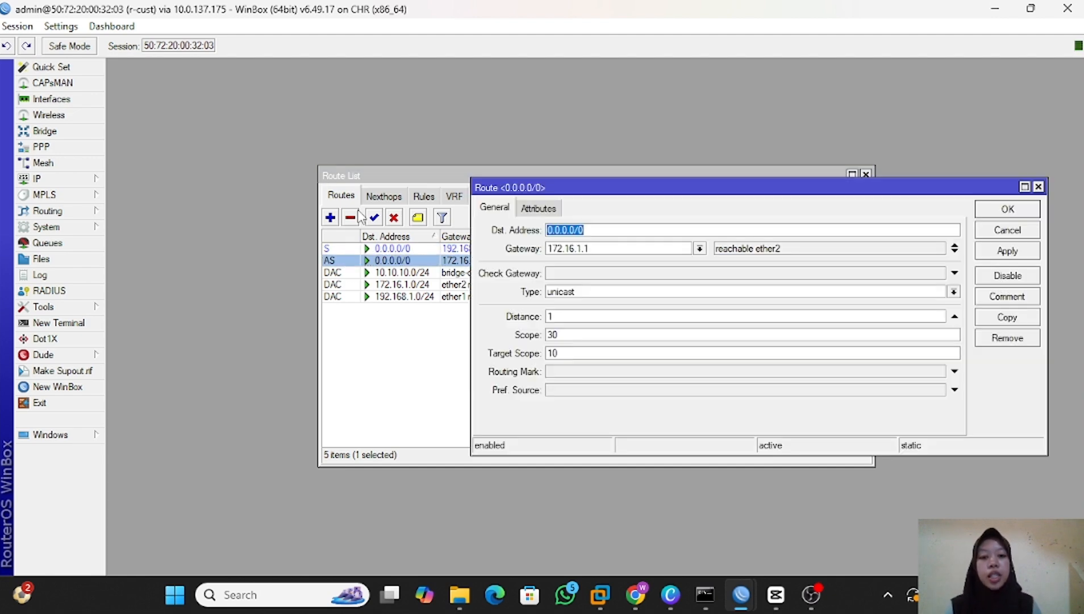
click(561, 277)
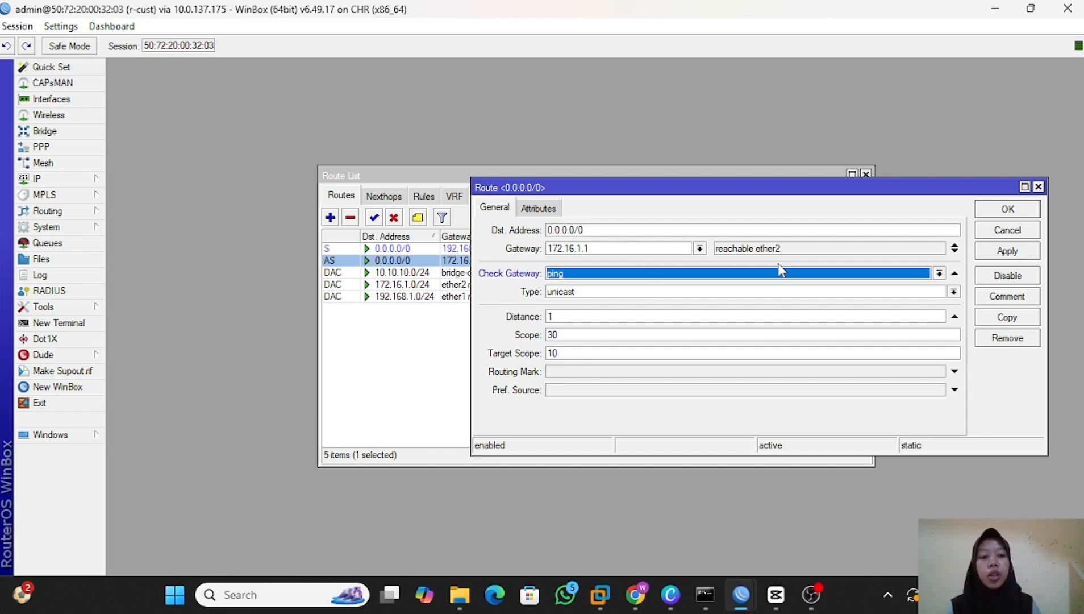
click(938, 275)
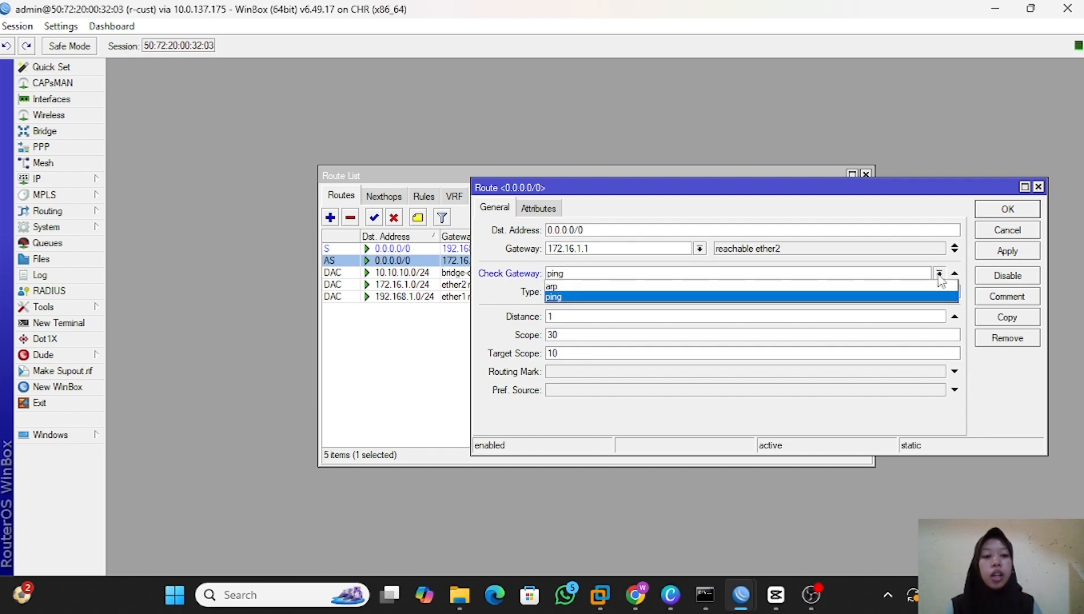
click(795, 295)
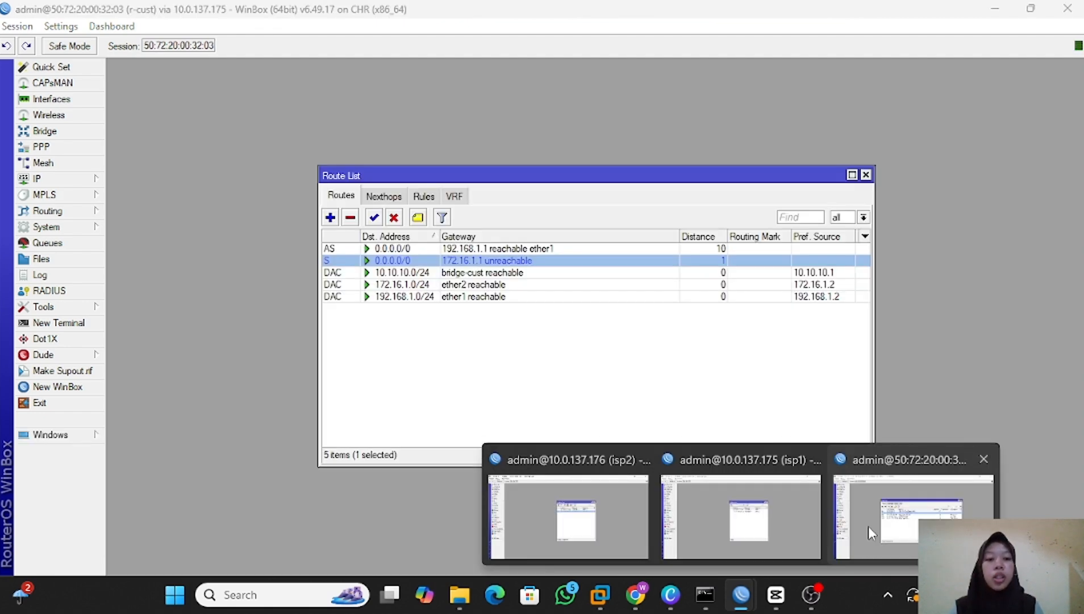
click(868, 526)
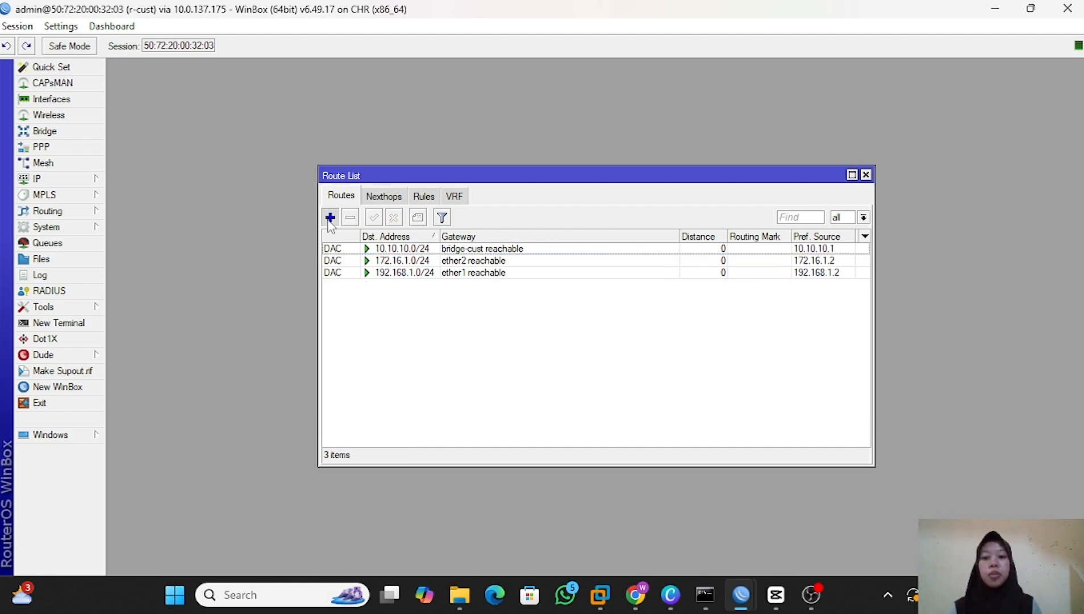
Start a new 0.0.0.0/0 route on r-cust and add gateway entries to it.
click(330, 217)
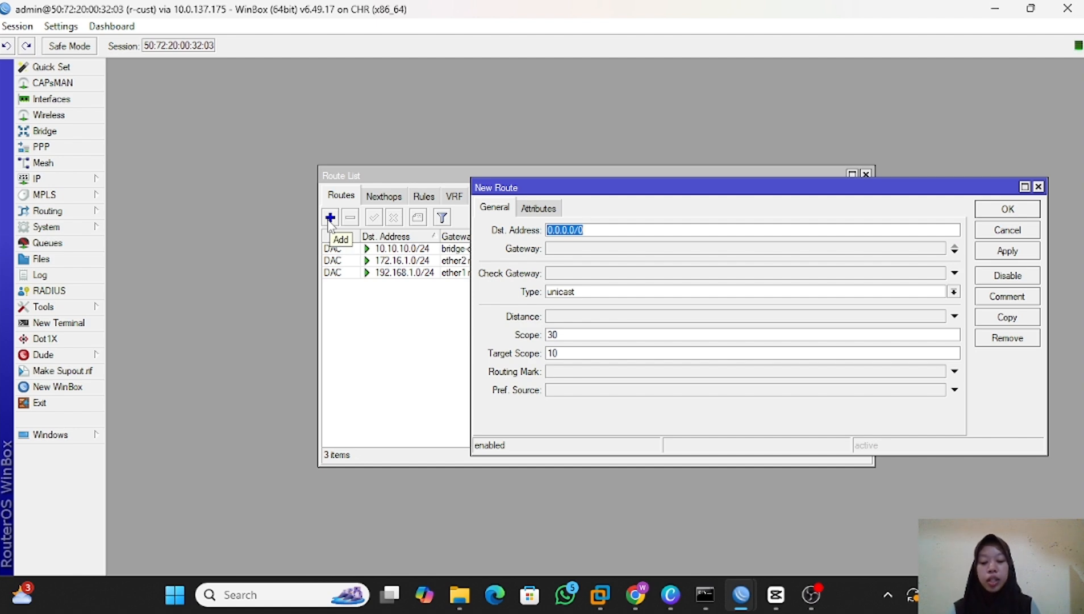
click(593, 249)
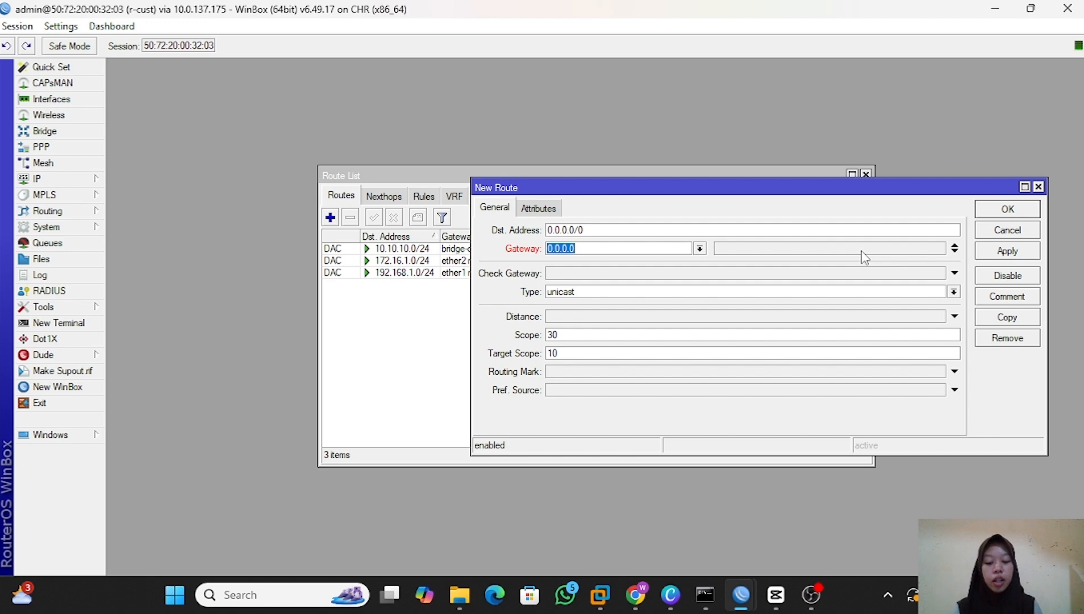
click(955, 251)
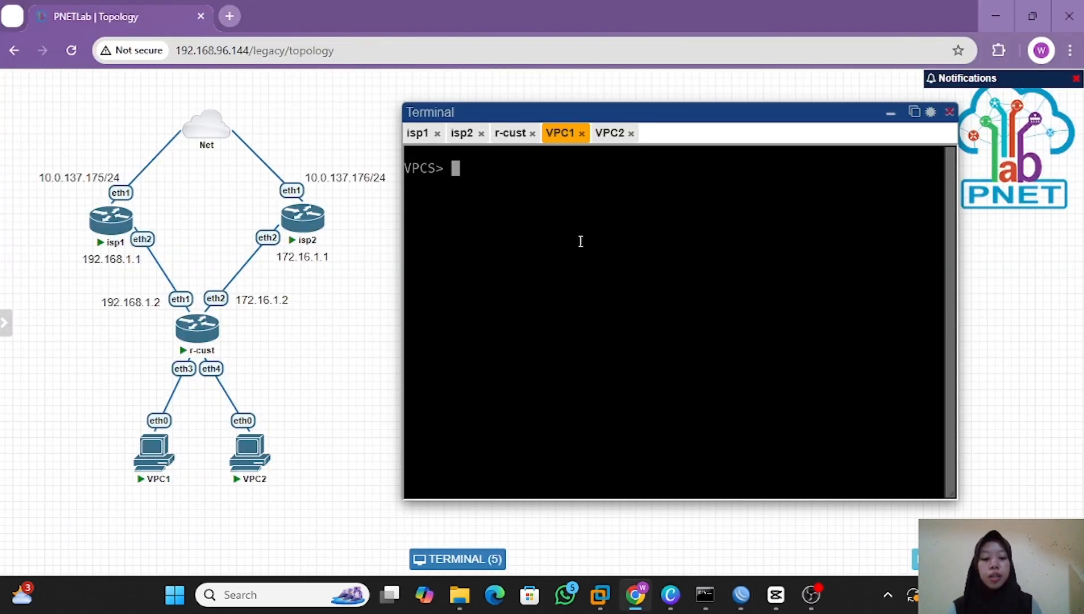
Ping 8.8.8.8 from VPC1 and review the DHCP, ping and trace output in VPC2's console.
text(ping 8.8.8.8)
key(Return)
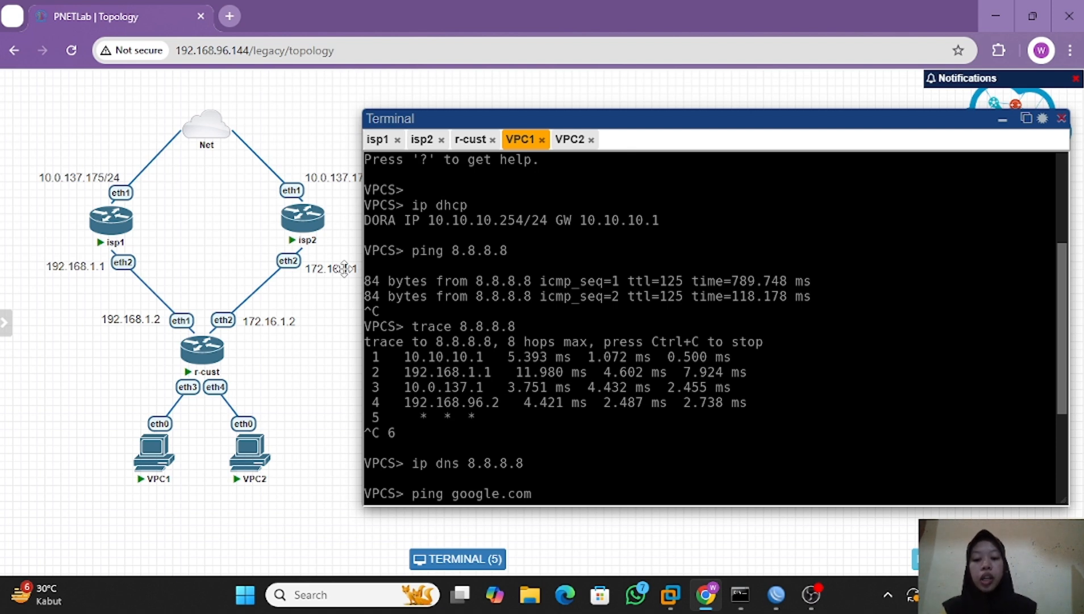
click(575, 149)
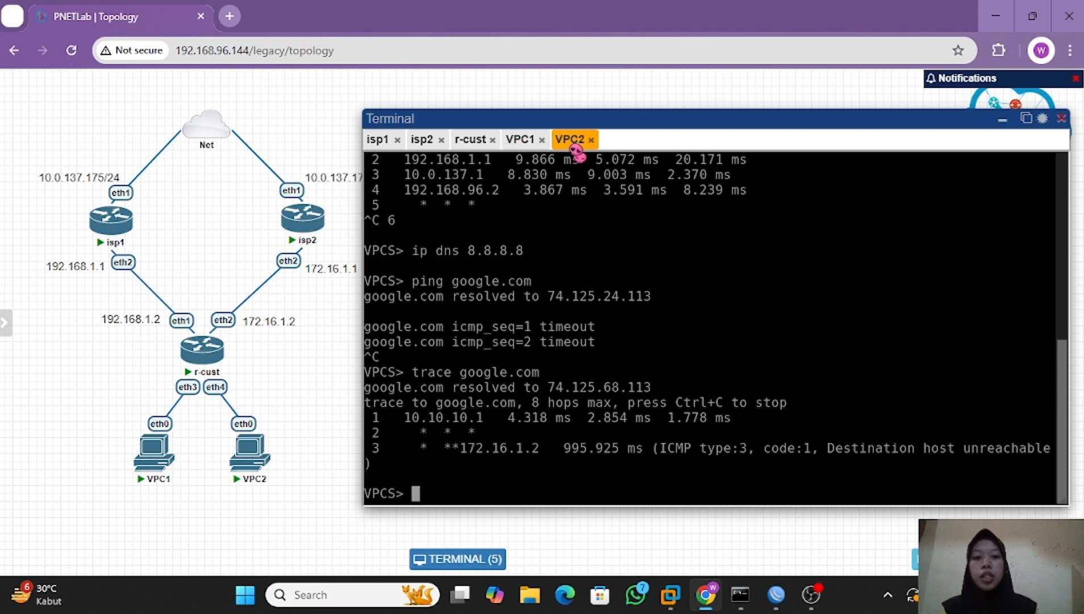
scroll(520, 255, up, 4)
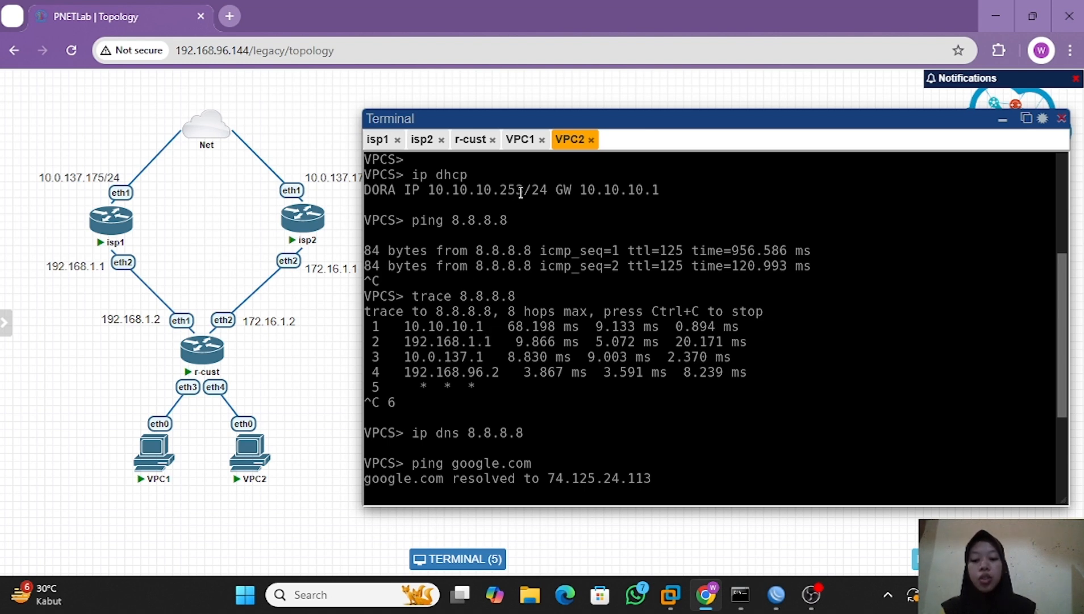
Add three more gateway entries of 172.16.1.1 to r-cust's 0.0.0.0/0 route and save it.
click(521, 140)
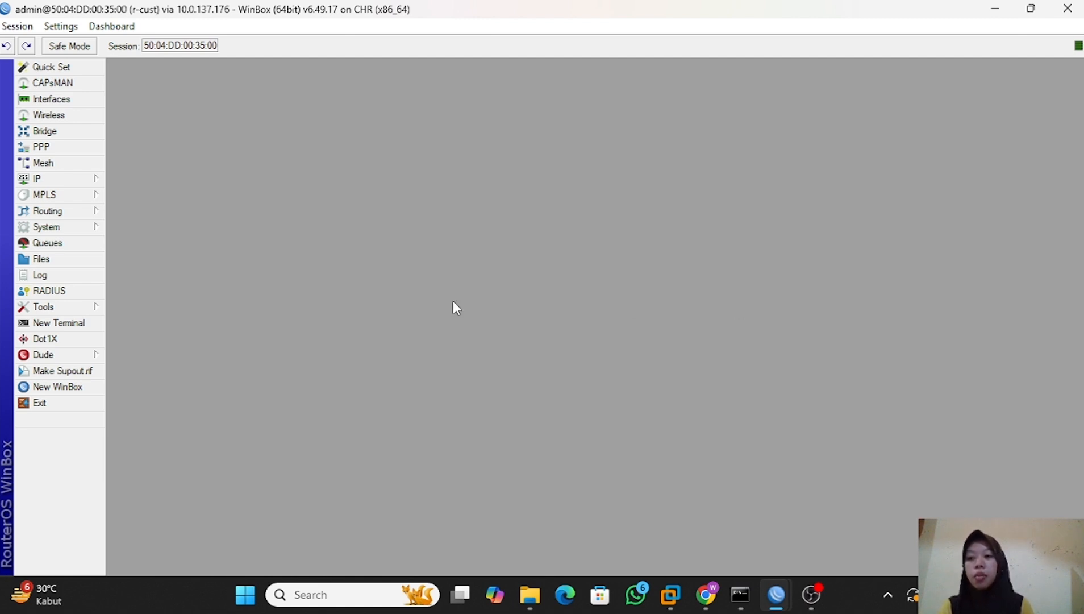
click(61, 179)
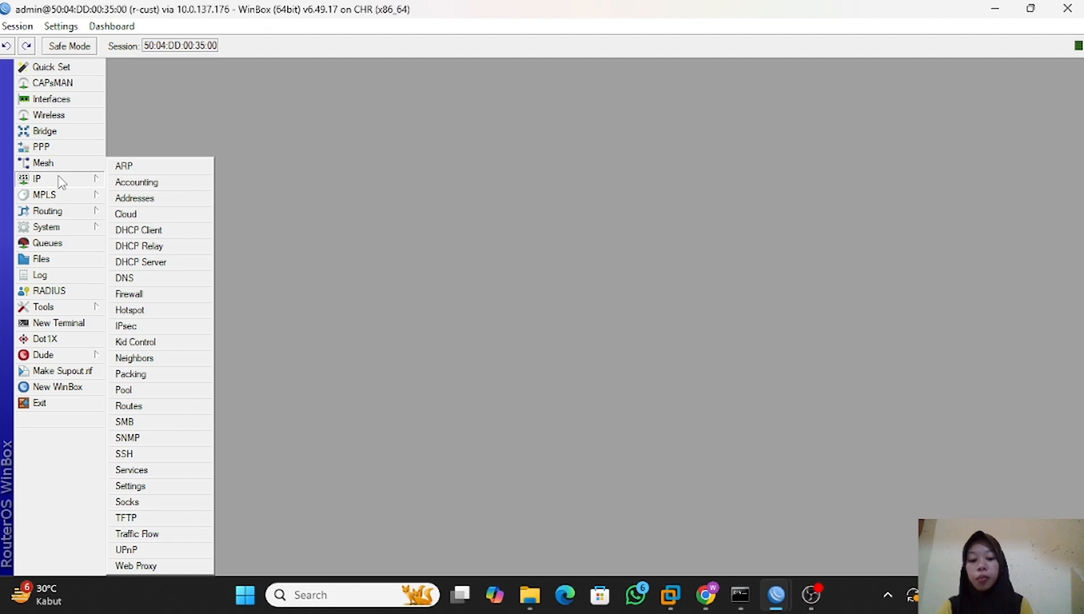
click(163, 407)
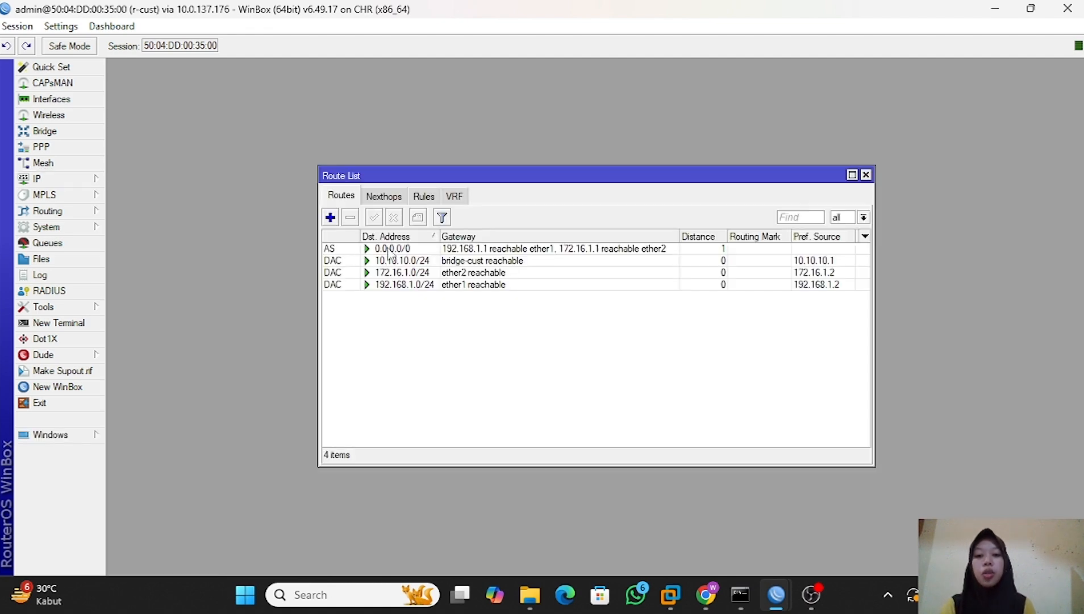
double_click(388, 248)
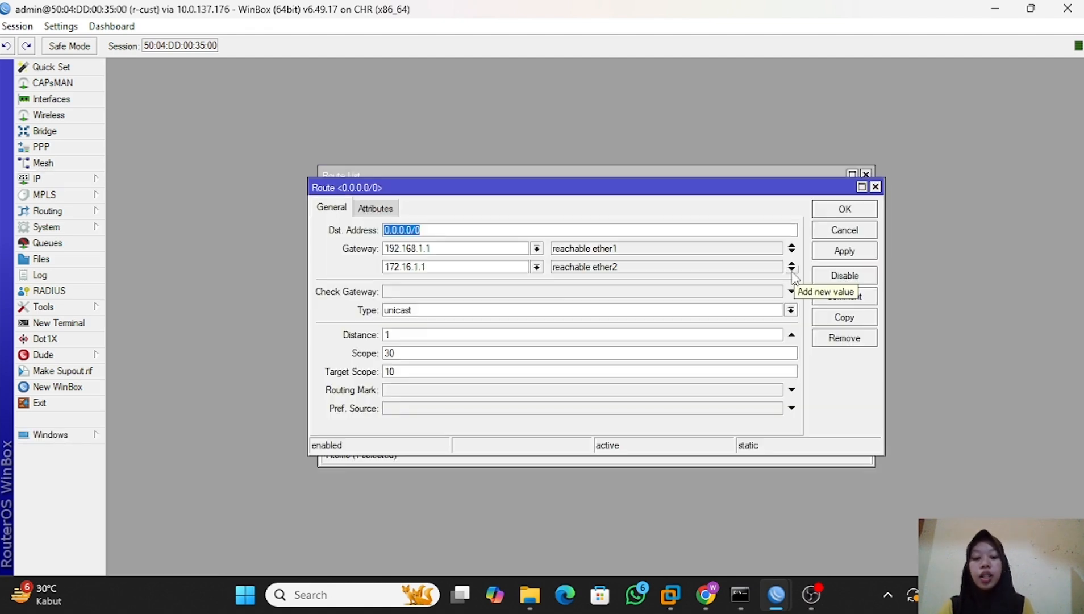
click(792, 271)
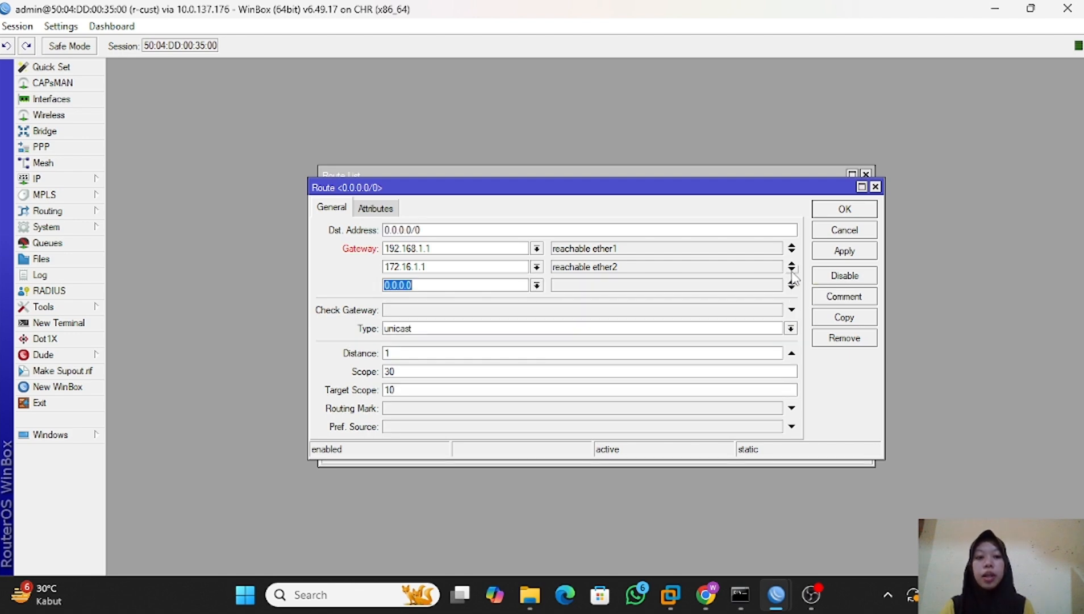
click(792, 271)
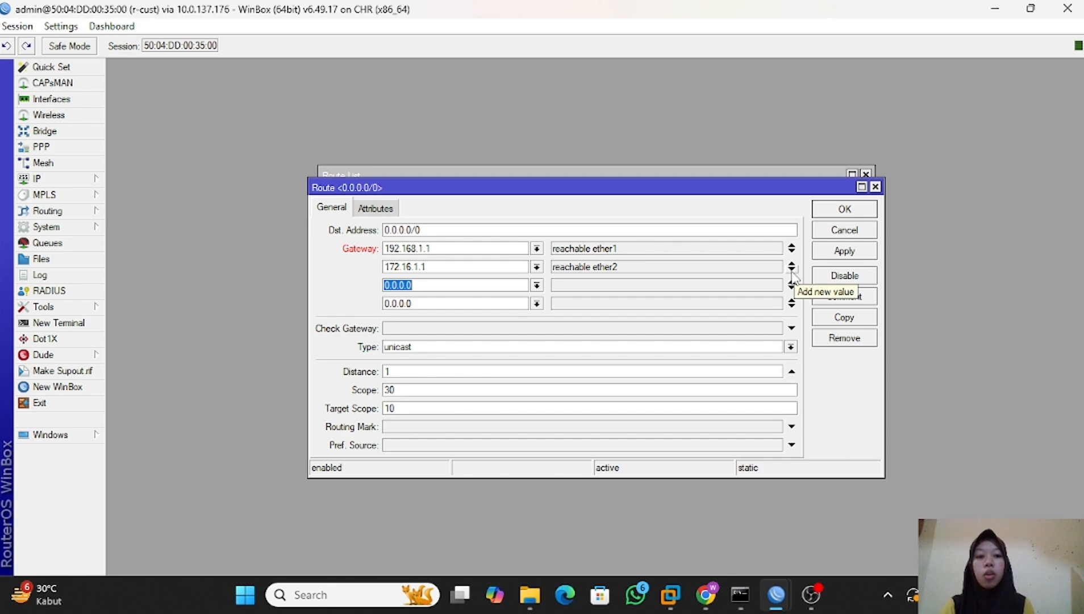
click(793, 272)
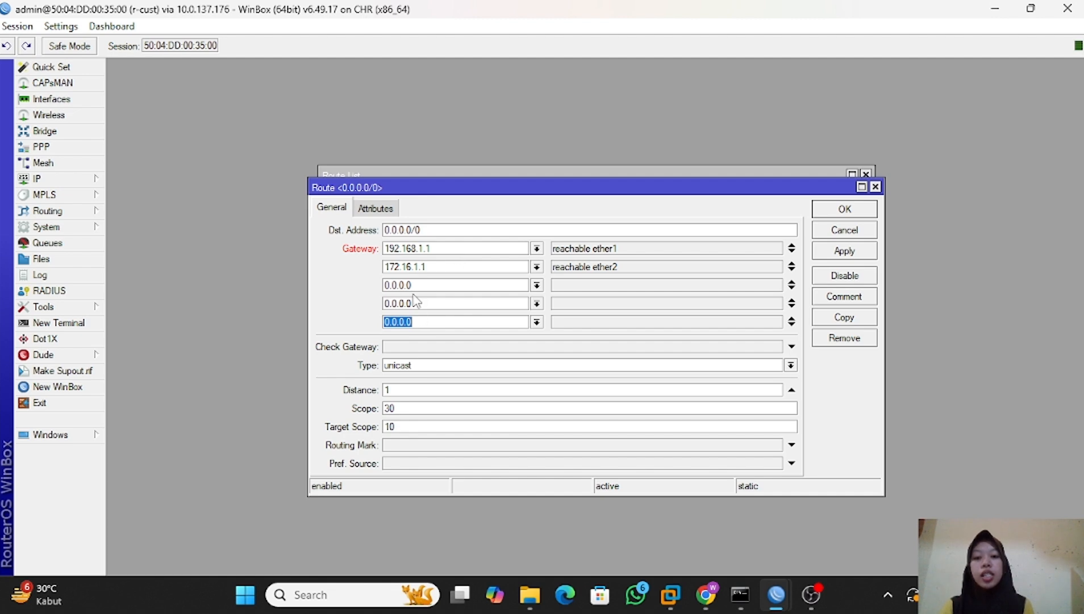
key(Return)
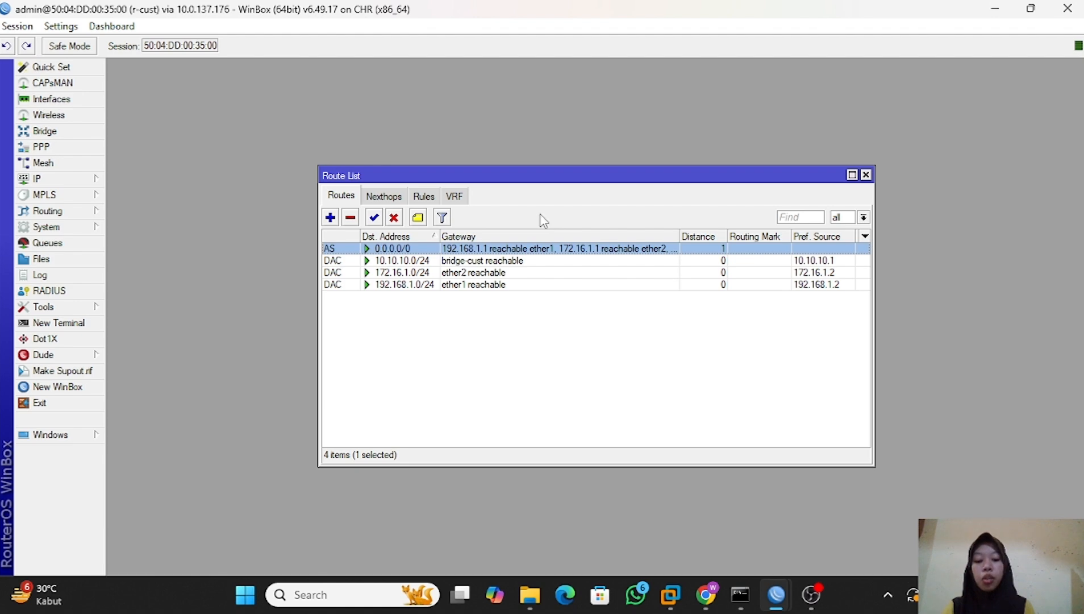
Look up facebook.com with nslookup in an administrator Command Prompt and run a traceroute from r-cust to 157.240.208.35.
click(68, 310)
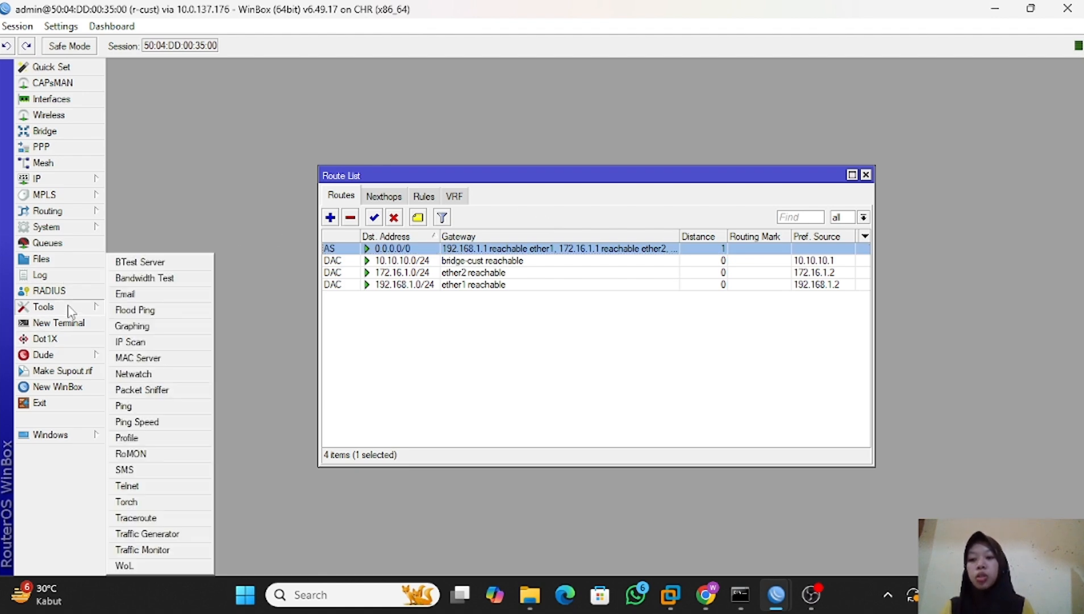
click(170, 518)
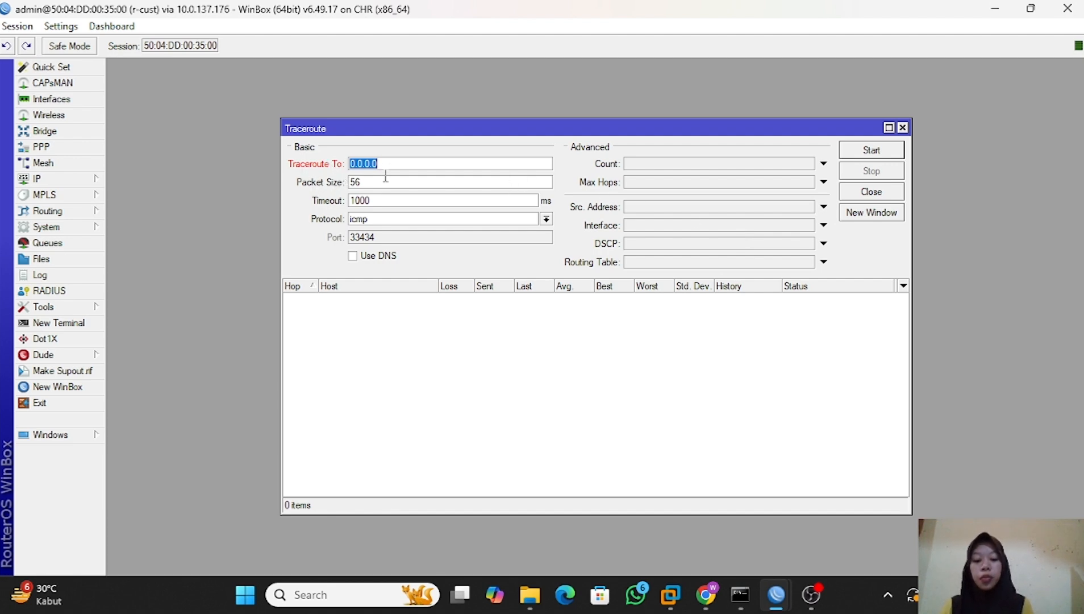
click(331, 593)
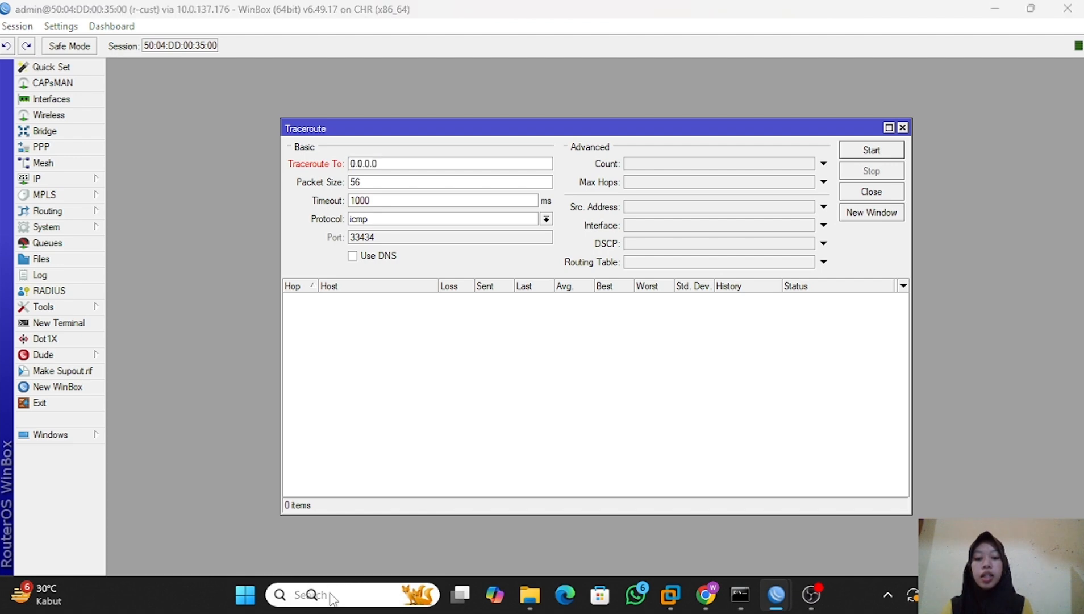
text(comm)
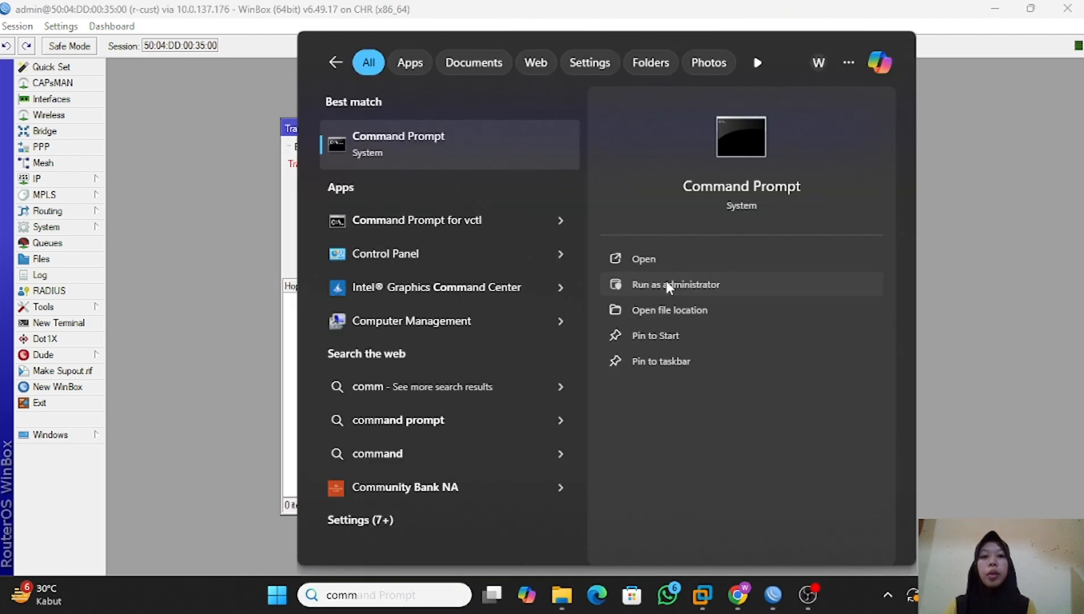
click(668, 284)
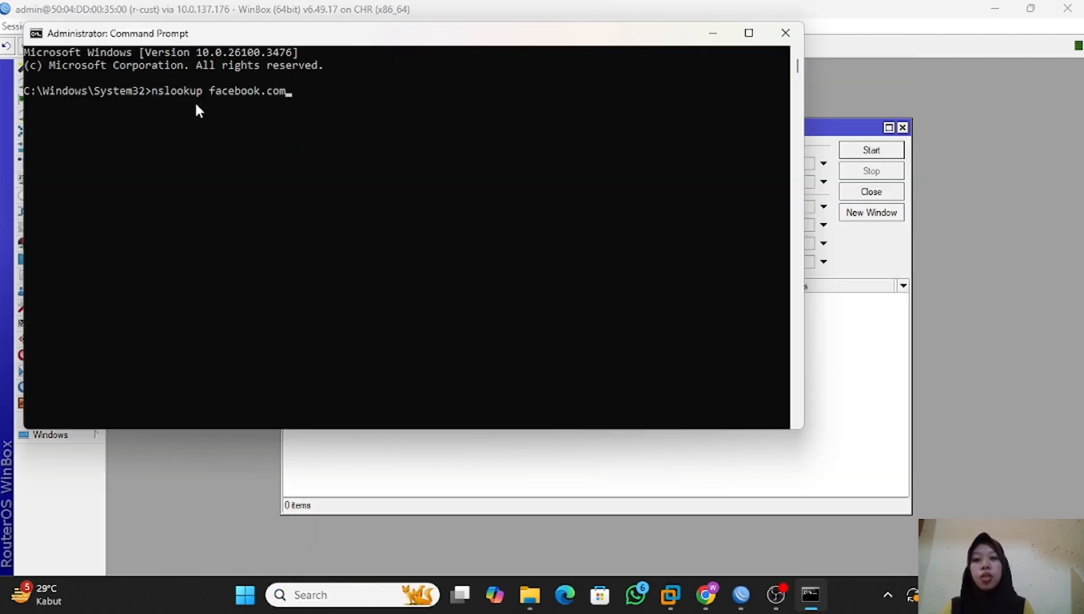
key(Return)
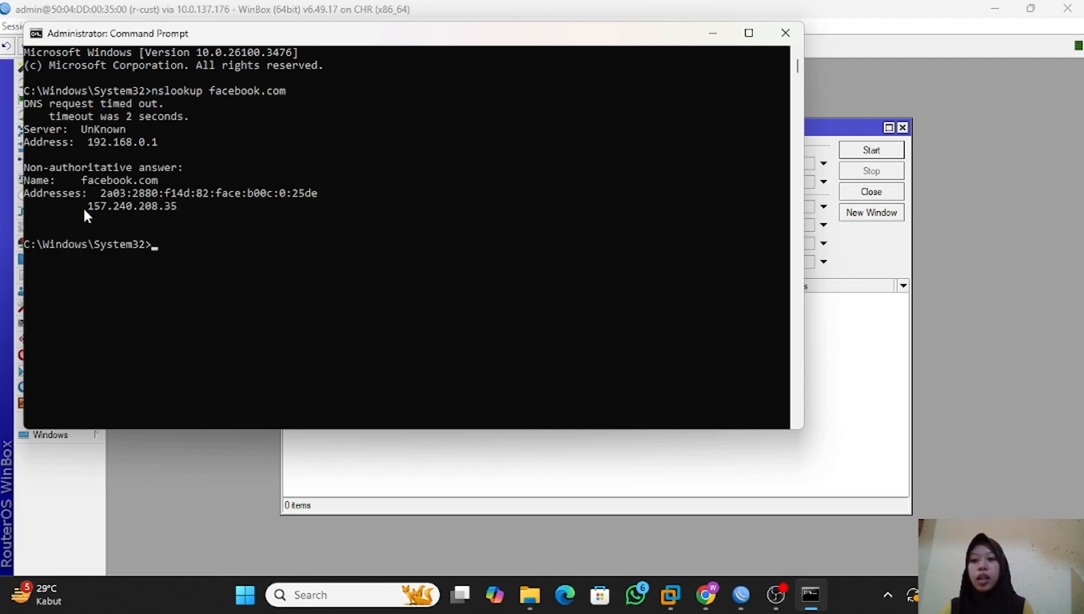
drag(83, 206, 183, 215)
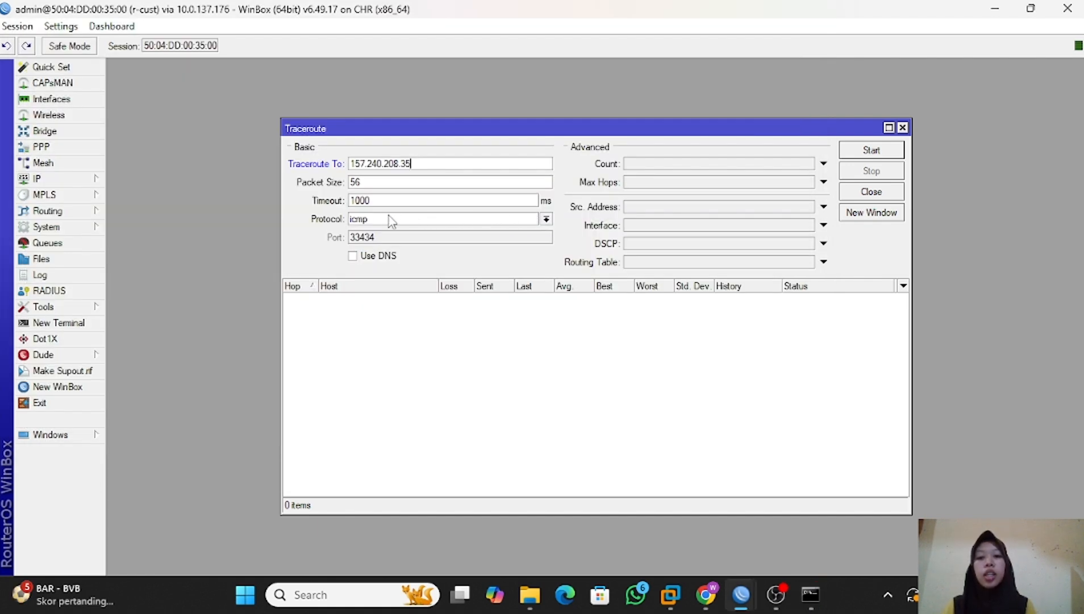
click(883, 153)
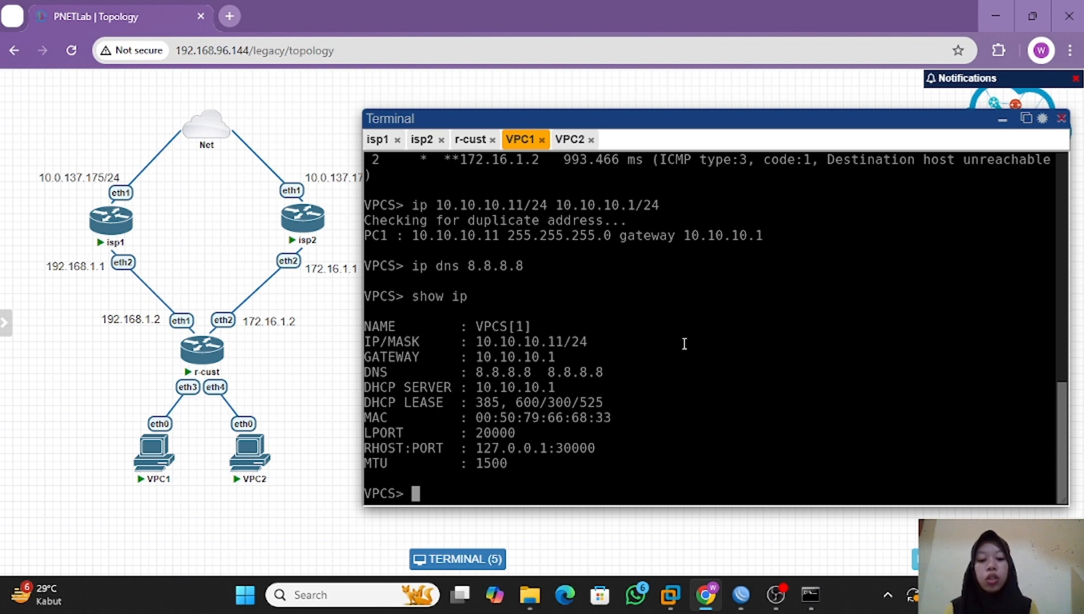
Switch back to WinBox and disable the multi-gateway 0.0.0.0/0 route on r-cust.
click(742, 594)
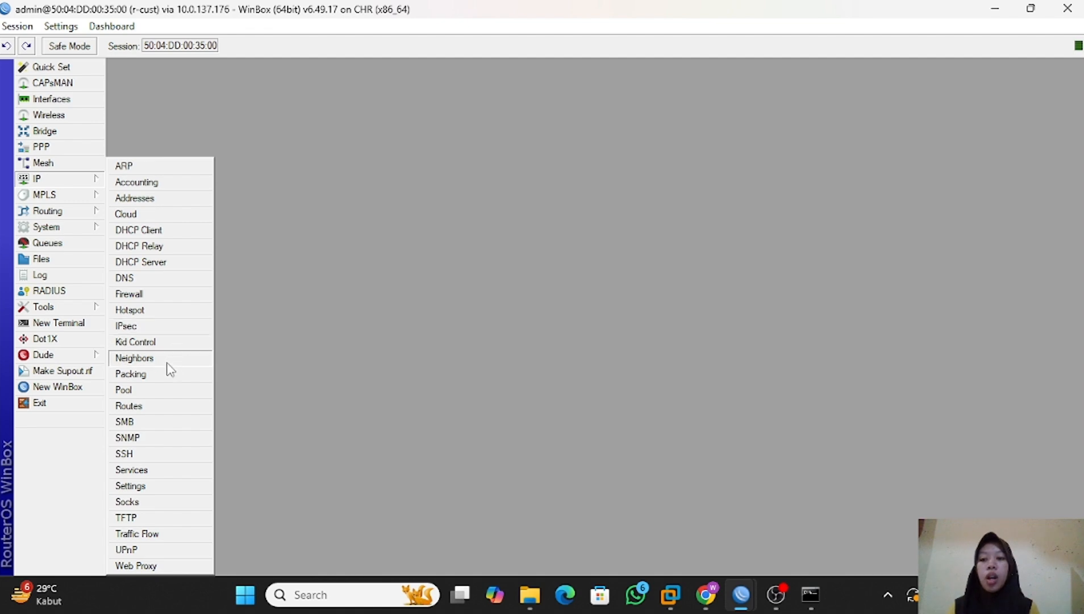
click(169, 405)
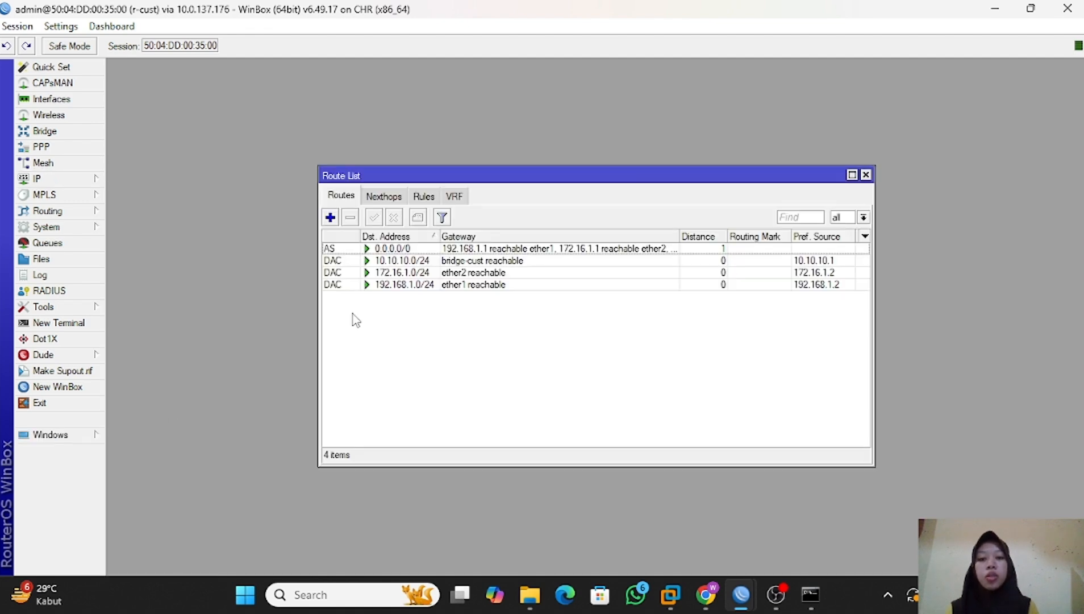
click(382, 248)
click(394, 217)
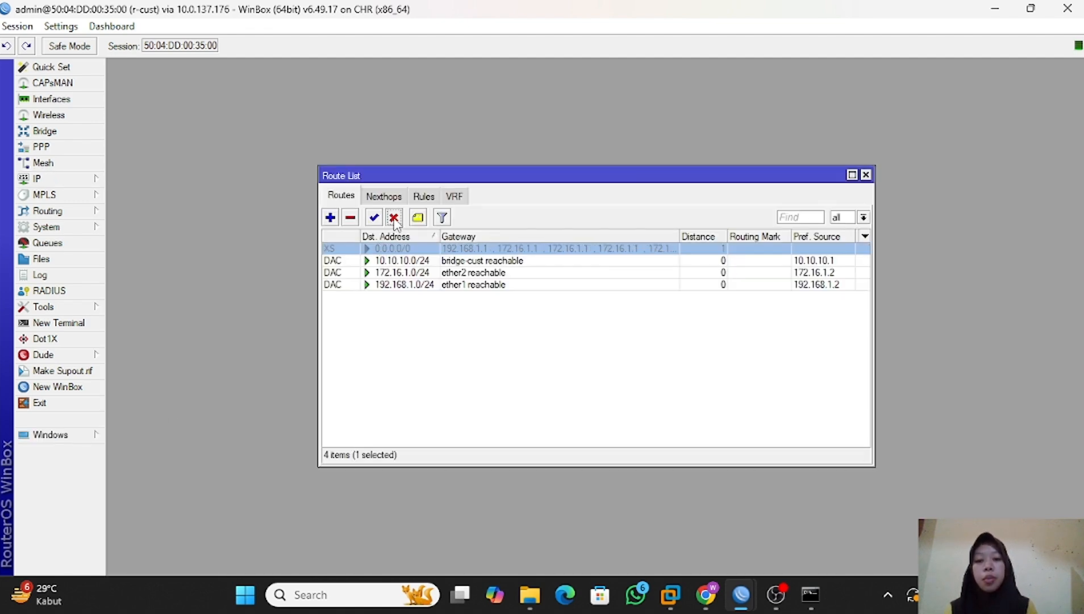
Create a policy routing rule for source address 10.10.10.11 with action lookup and table vpc1.
click(425, 198)
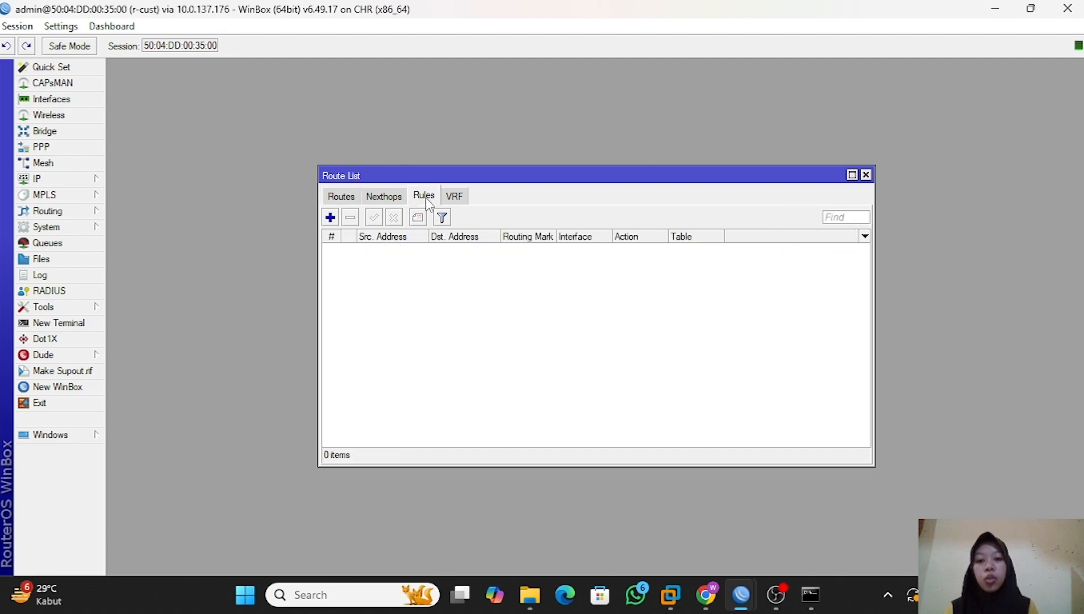
click(330, 217)
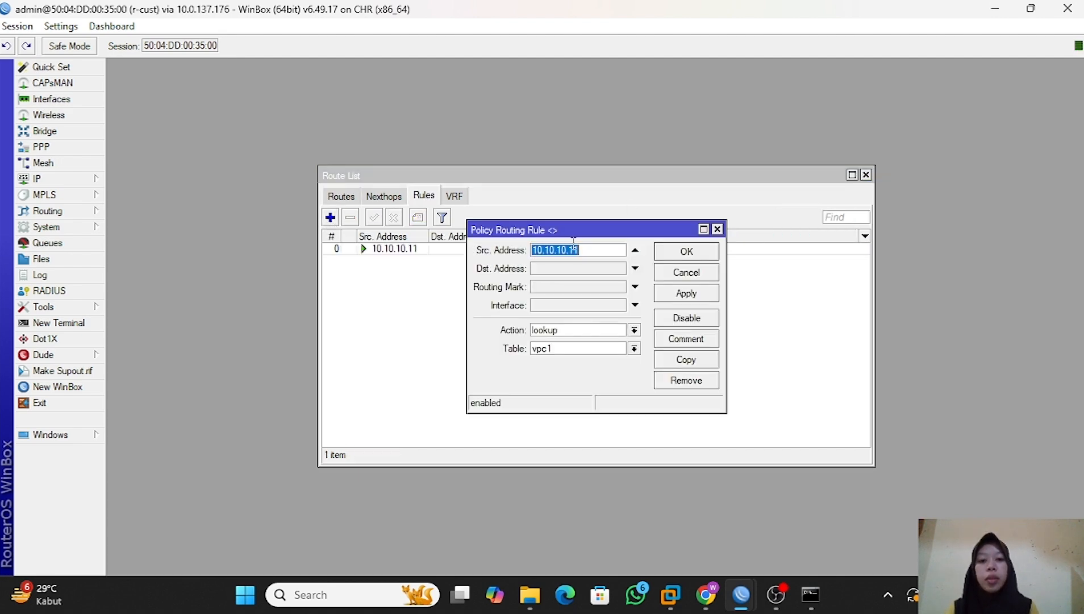
click(587, 250)
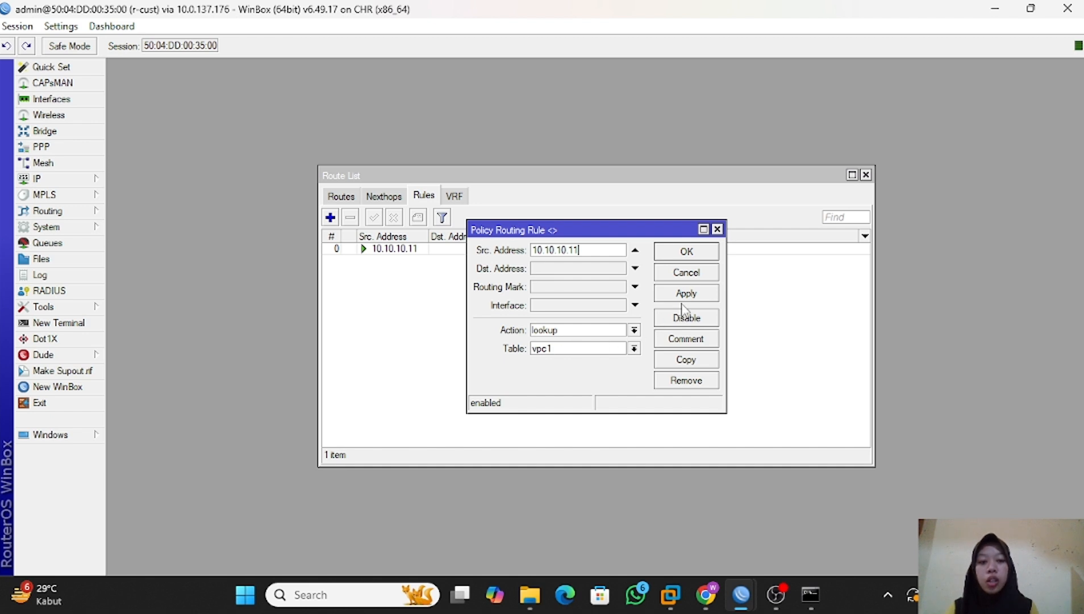
Copy the 10.10.10.11 rule into a new one with source address 10.10.10.12 and table vpc2.
click(699, 358)
click(629, 270)
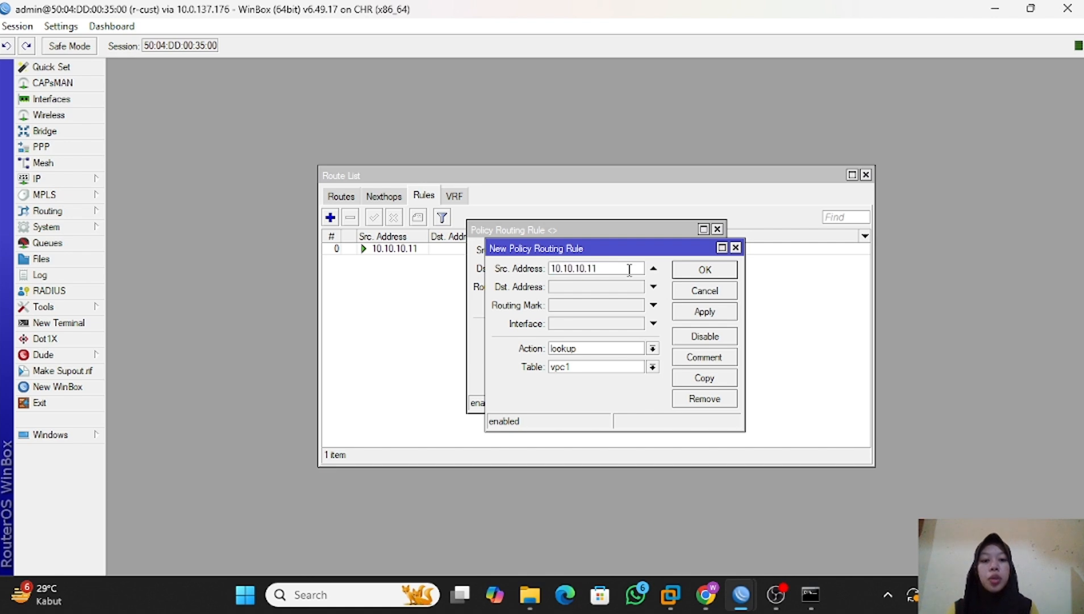
key(BackSpace)
text(2)
click(584, 367)
key(BackSpace)
text(2)
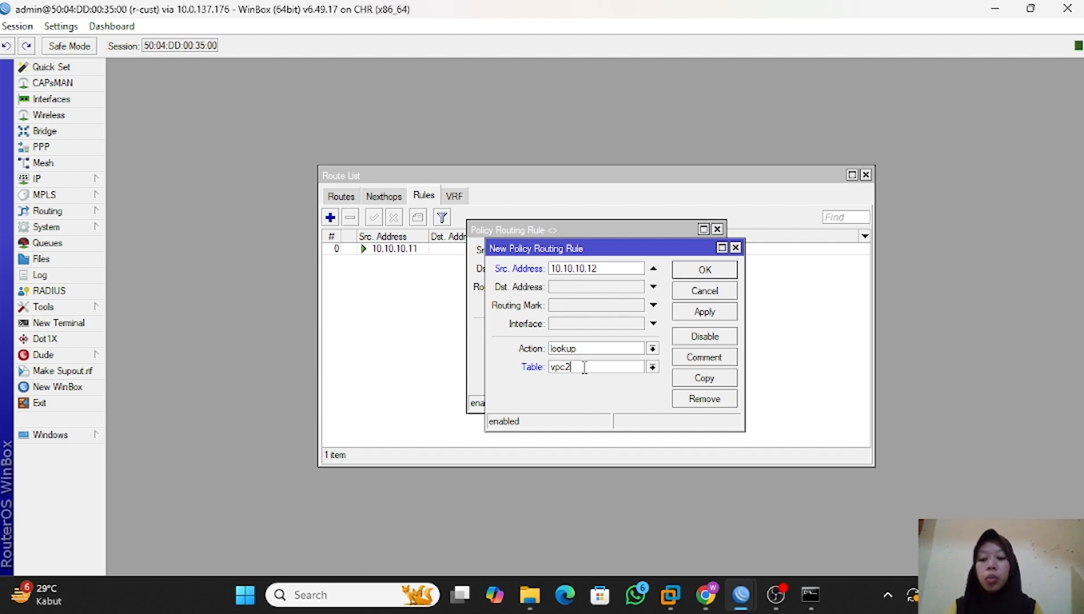
click(705, 270)
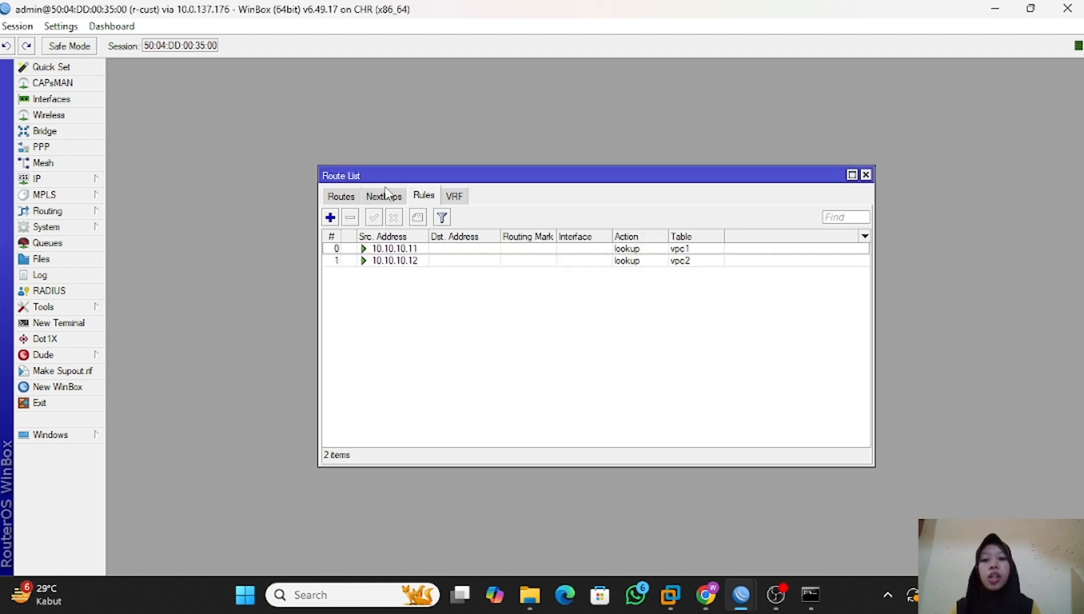
Add a 0.0.0.0/0 route via gateway 192.168.1.1 with routing mark vpc1.
click(341, 196)
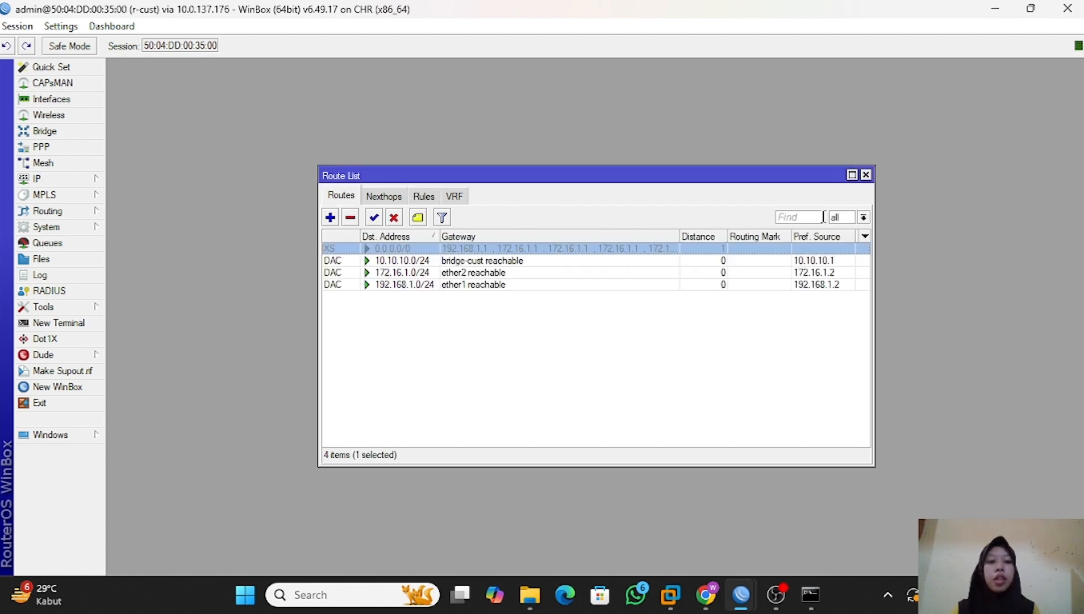
click(863, 218)
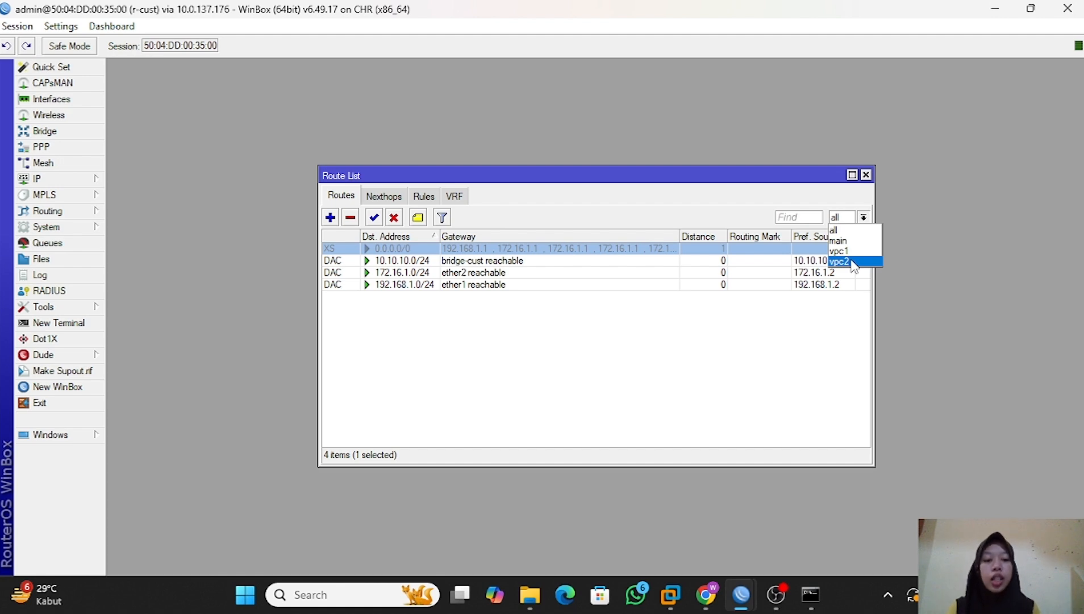
click(846, 230)
click(330, 217)
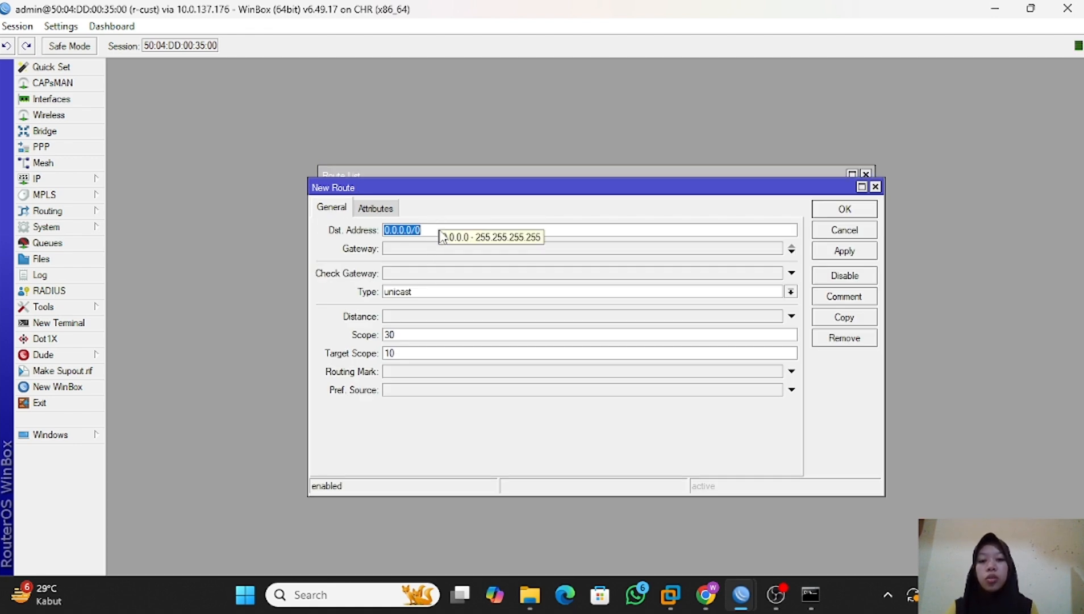
click(431, 249)
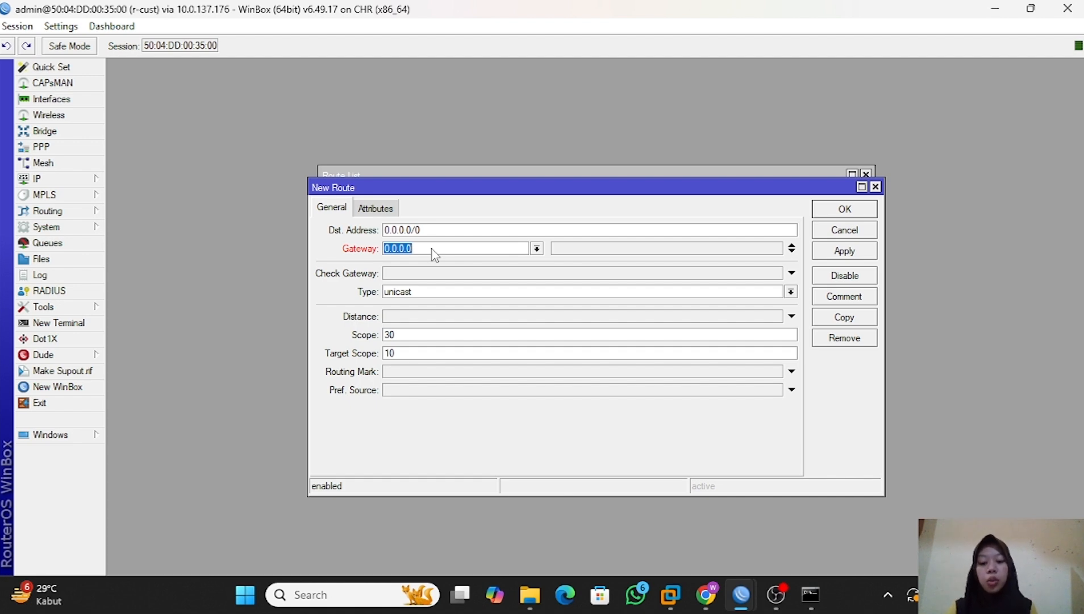
text(192.168.1.1)
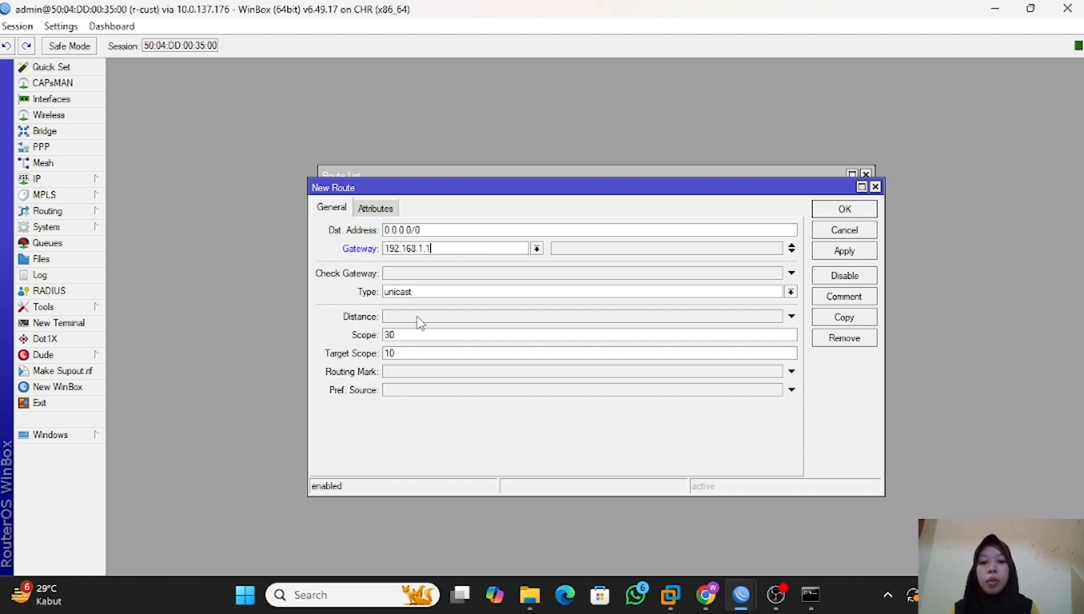
click(418, 372)
click(479, 394)
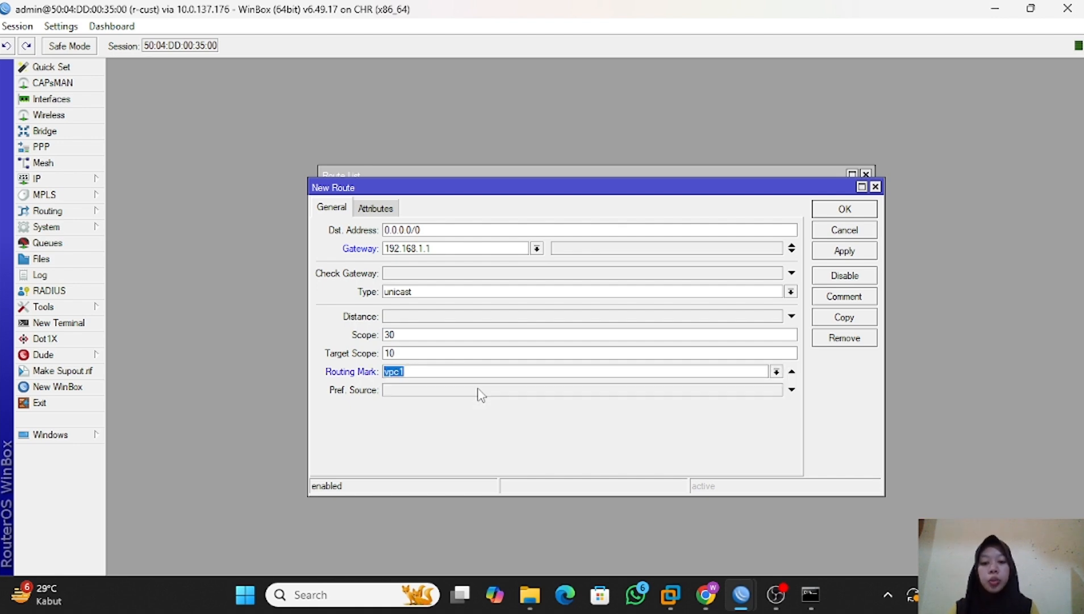
click(844, 255)
click(845, 208)
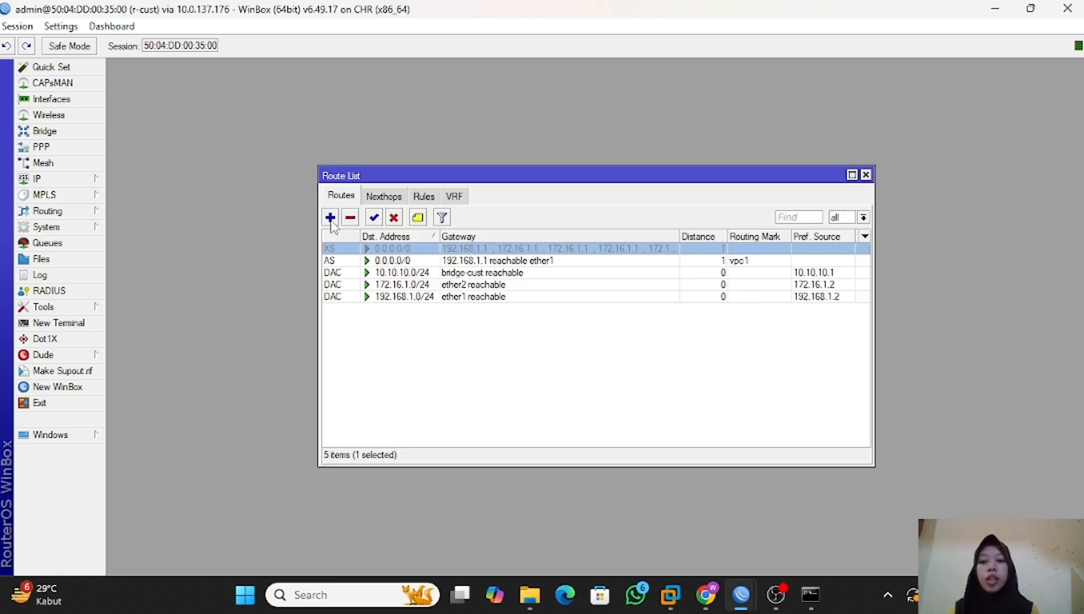
Add a second 0.0.0.0/0 route via gateway 172.16.1.1 with routing mark vpc2.
click(332, 216)
click(412, 250)
text(172.16)
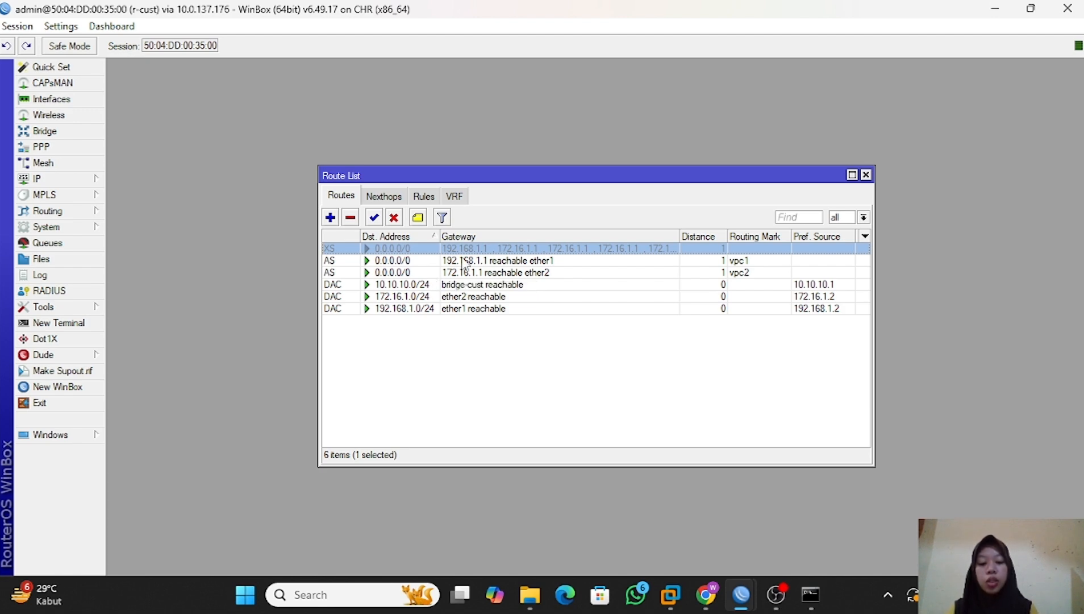
Switch to the PNETLab terminal and test VPC1's connectivity by running ping 8.8.8.8 and trace 8.8.8.8.
key(alt+Tab)
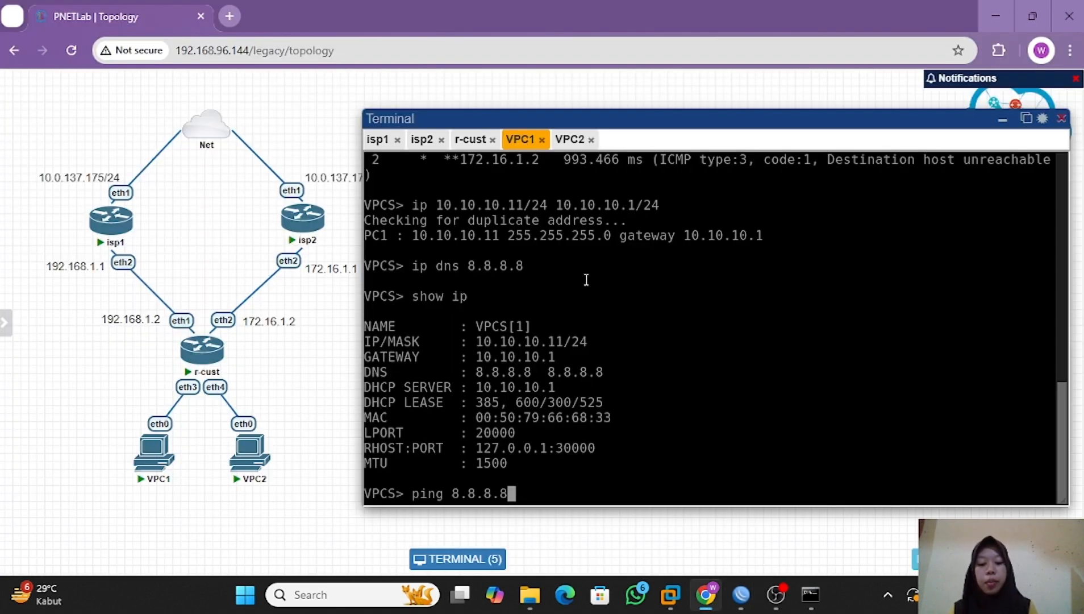
key(Return)
key(ctrl+c)
text(trace 8.8.8.8)
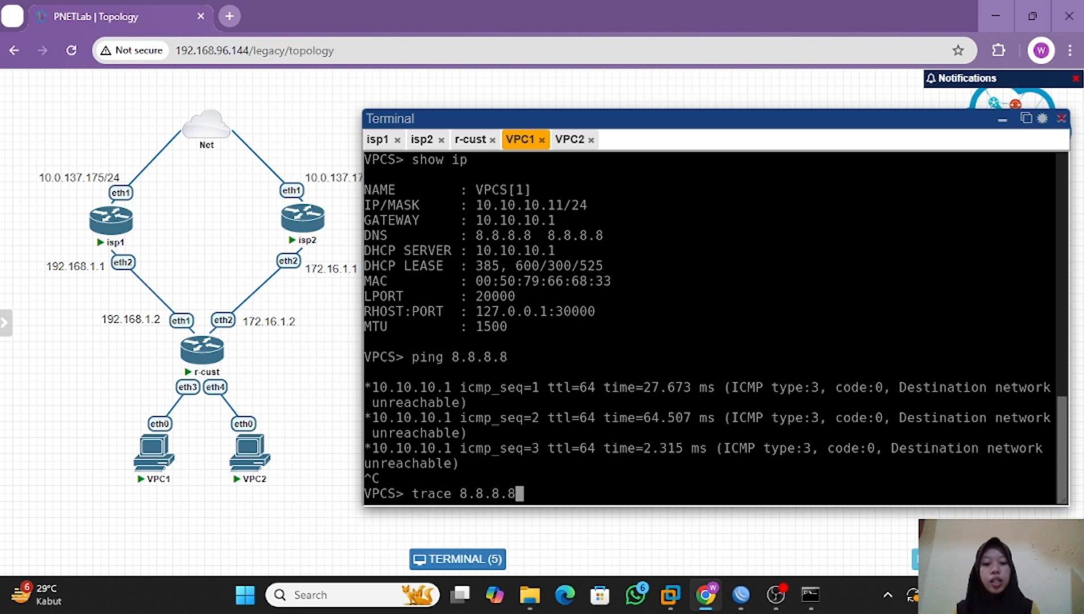
key(Return)
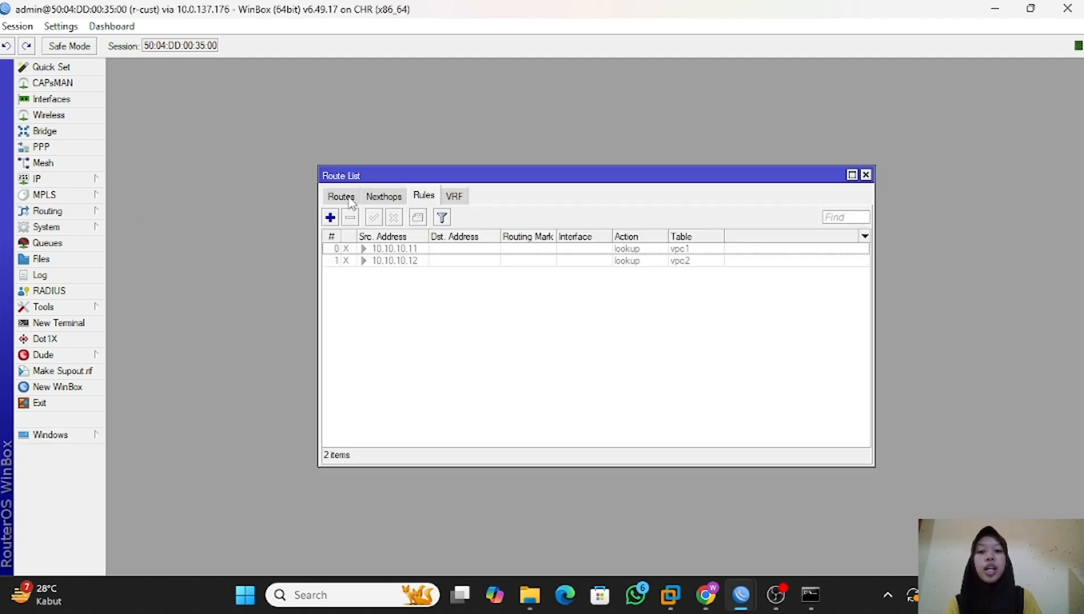
Start a new firewall mangle rule on r-cust with chain prerouting and source address 10.10.10.11.
click(343, 195)
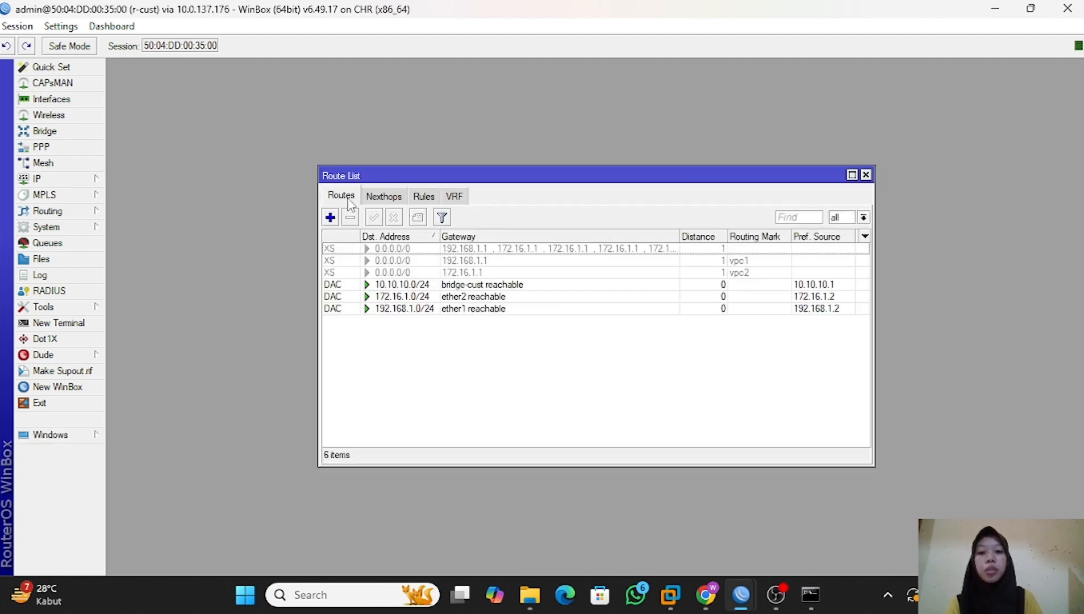
click(425, 196)
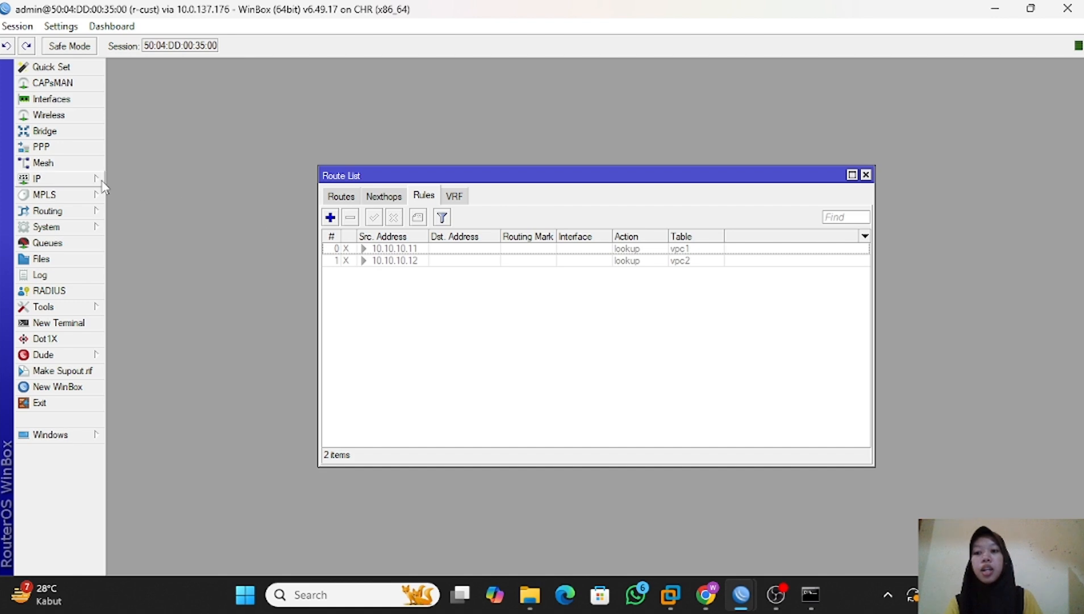
click(51, 179)
click(176, 294)
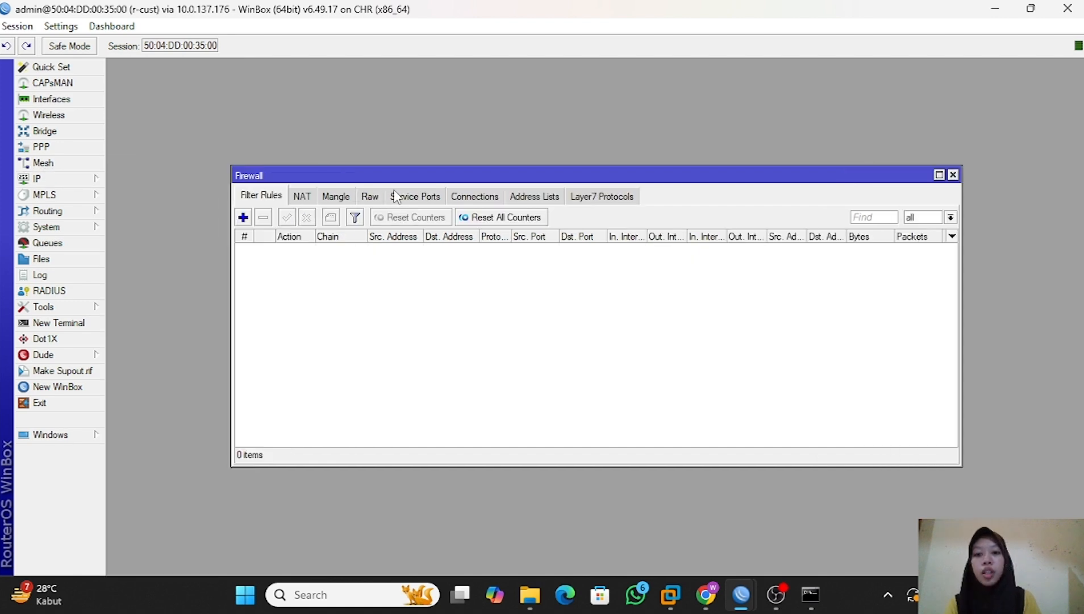
click(343, 199)
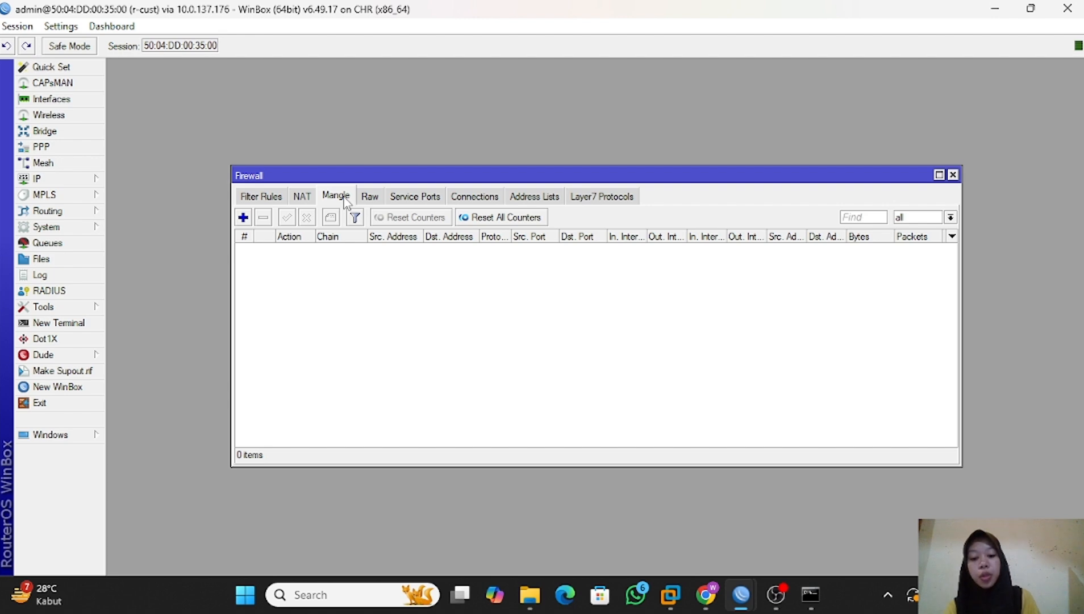
click(243, 217)
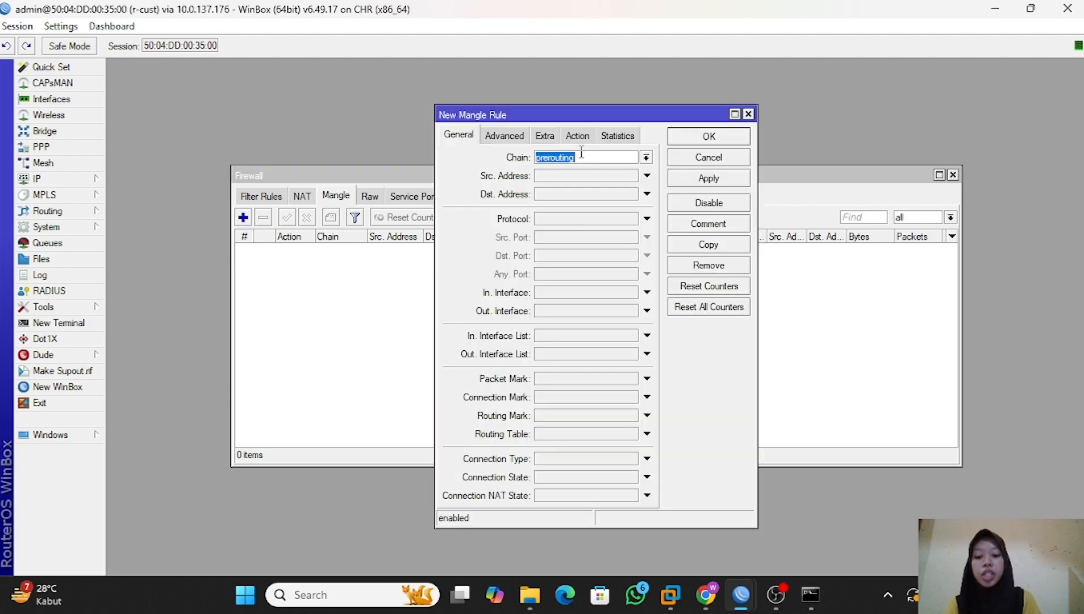
click(611, 158)
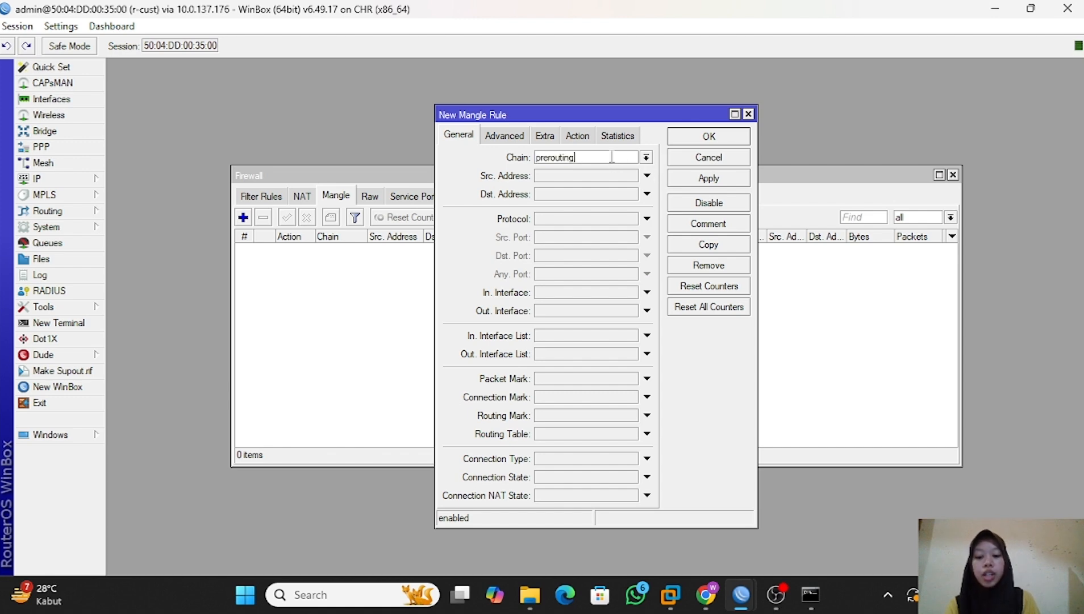
click(580, 177)
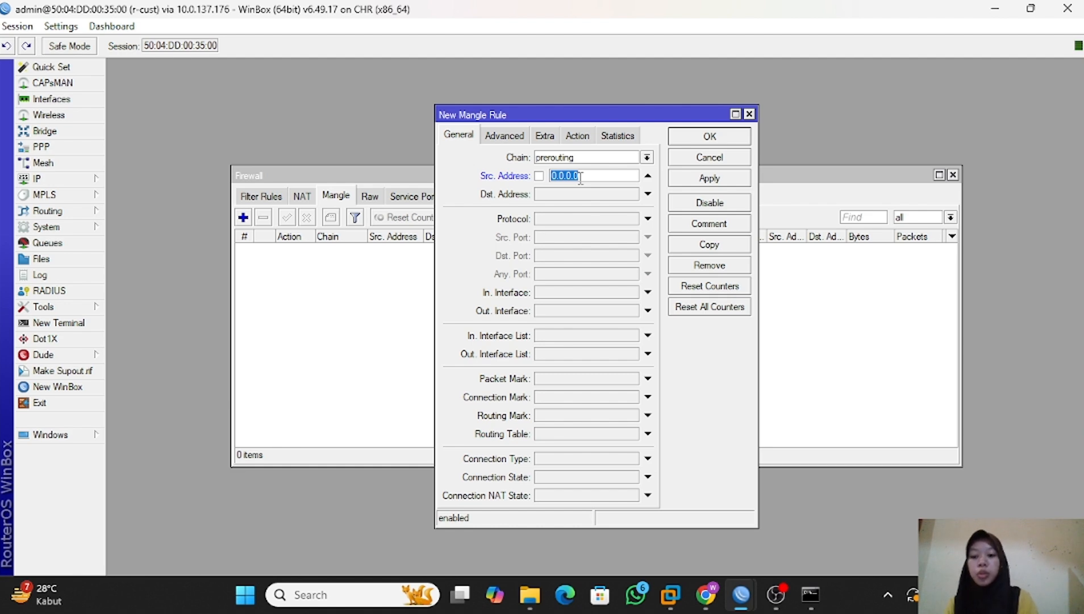
text(10.10.10.11)
Set the 10.10.10.11 mangle rule's action to mark routing with new routing mark mangle-isp1, keeping passthrough enabled.
click(582, 135)
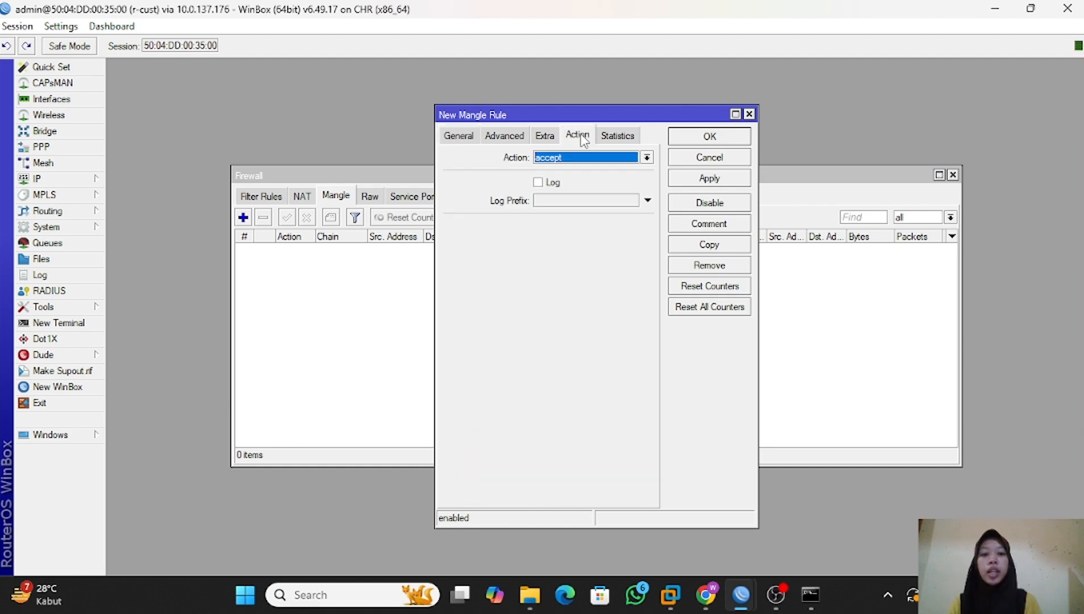
click(647, 157)
click(605, 296)
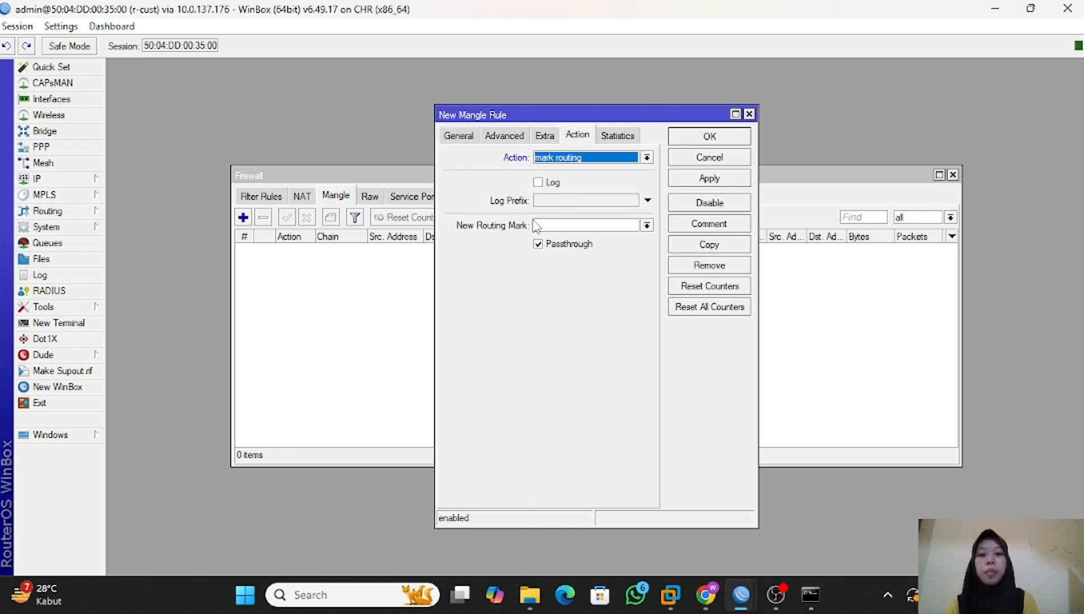
click(564, 227)
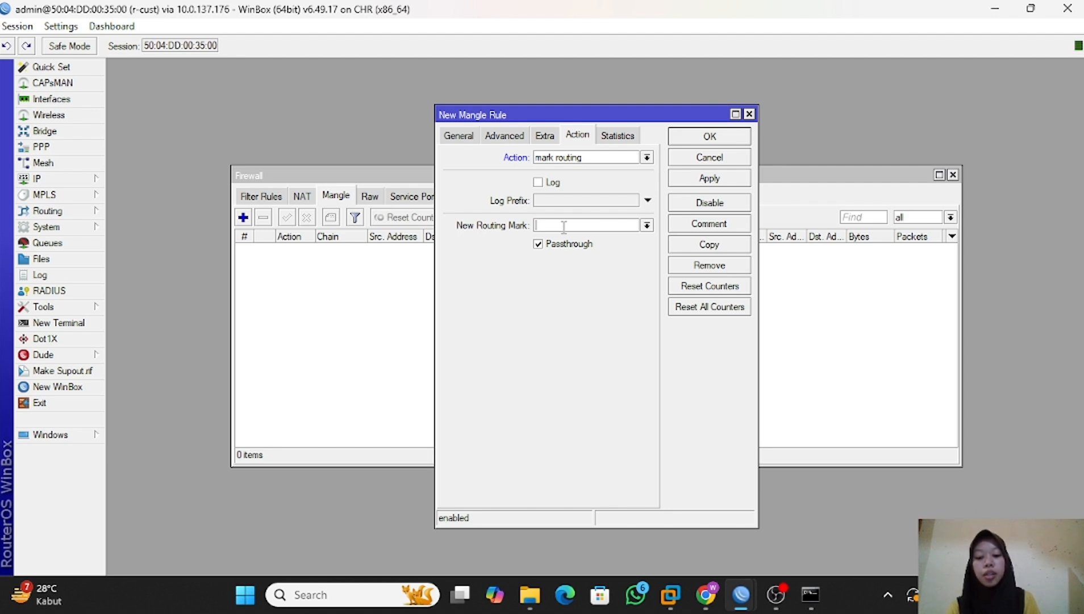
key(ctrl+v)
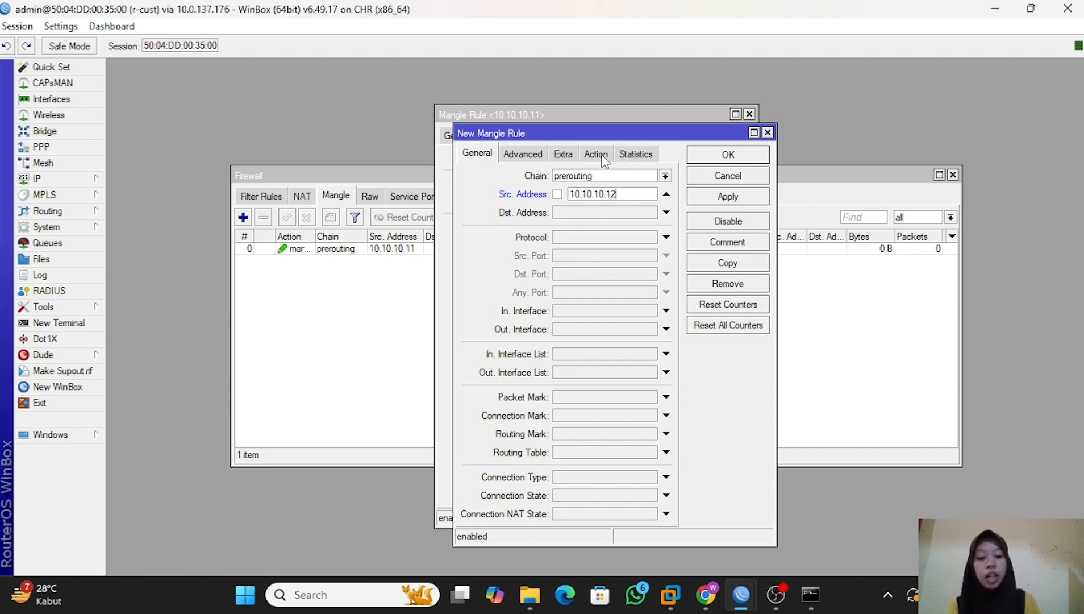
Copy the mangle rule into a second prerouting rule for source address 10.10.10.12 with action mark routing.
click(603, 158)
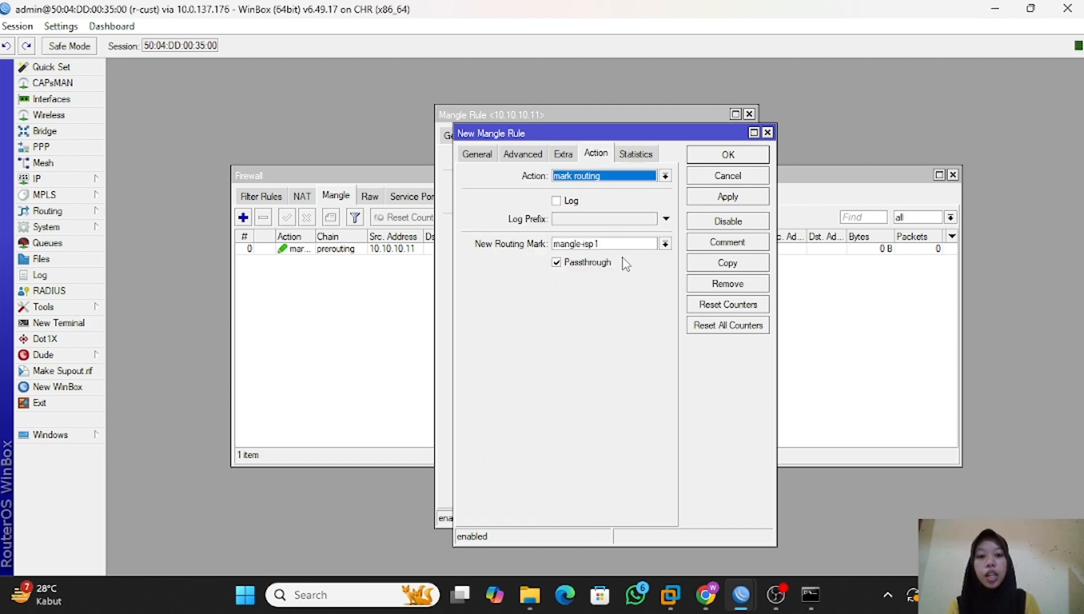
click(728, 154)
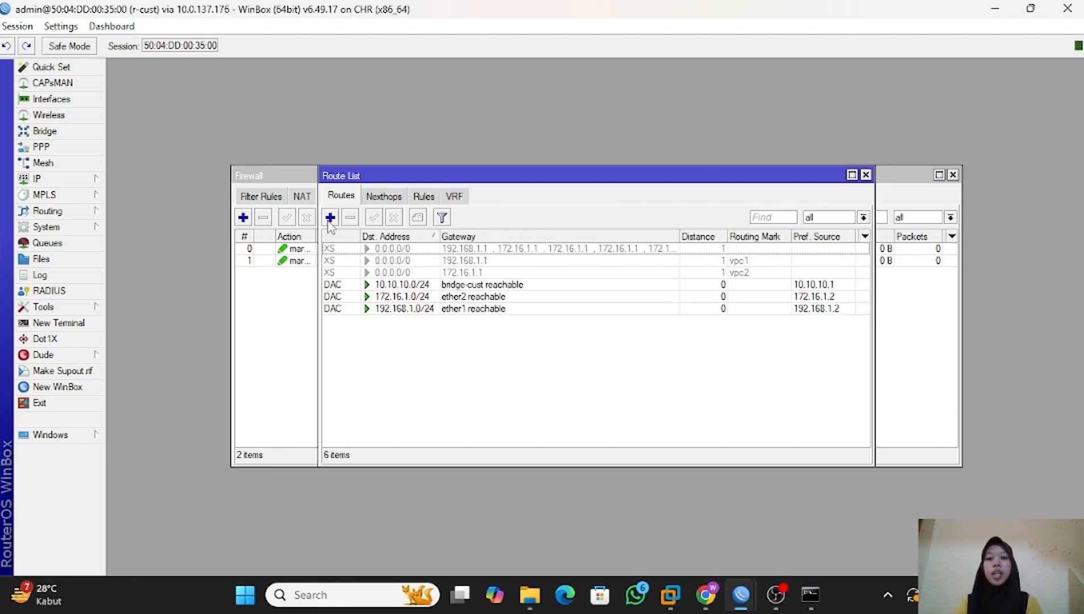
Add a 0.0.0.0/0 route via gateway 192.168.1.1 and assign it the first ISP's mangle routing mark.
click(329, 220)
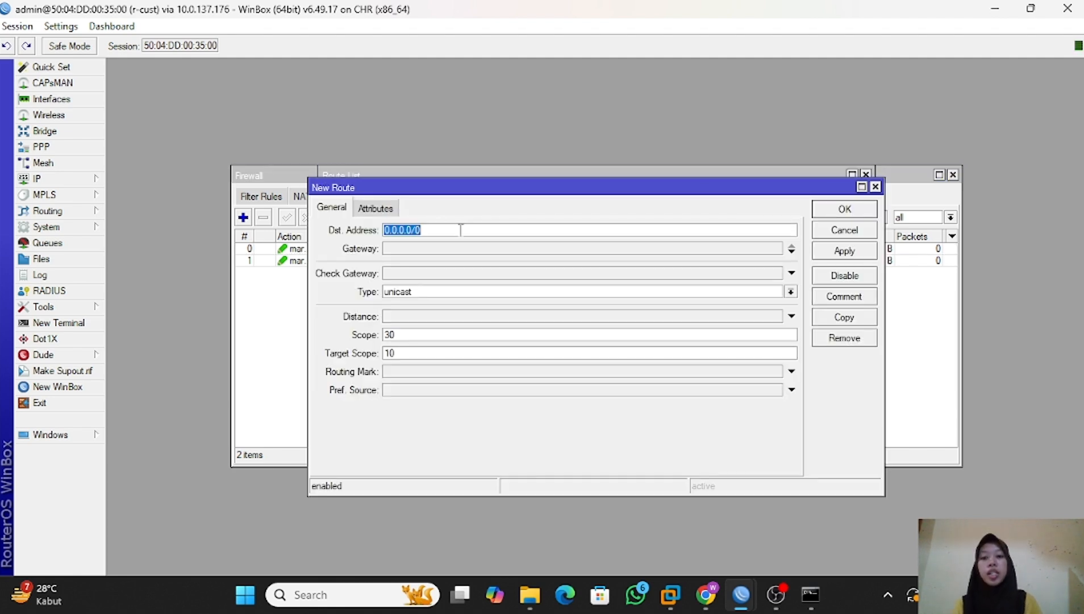
click(454, 249)
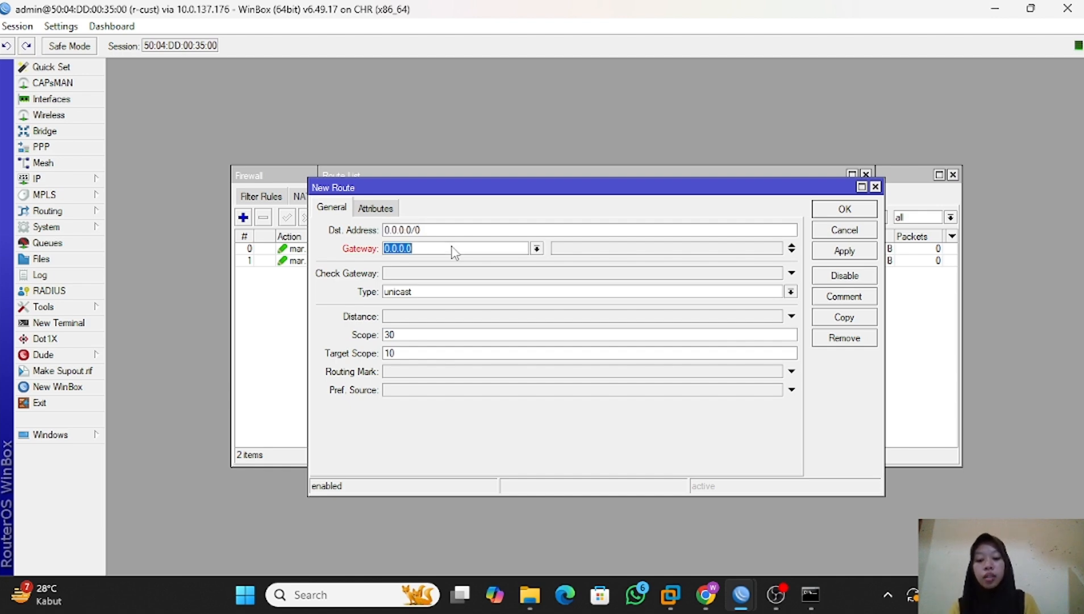
key(ctrl+v)
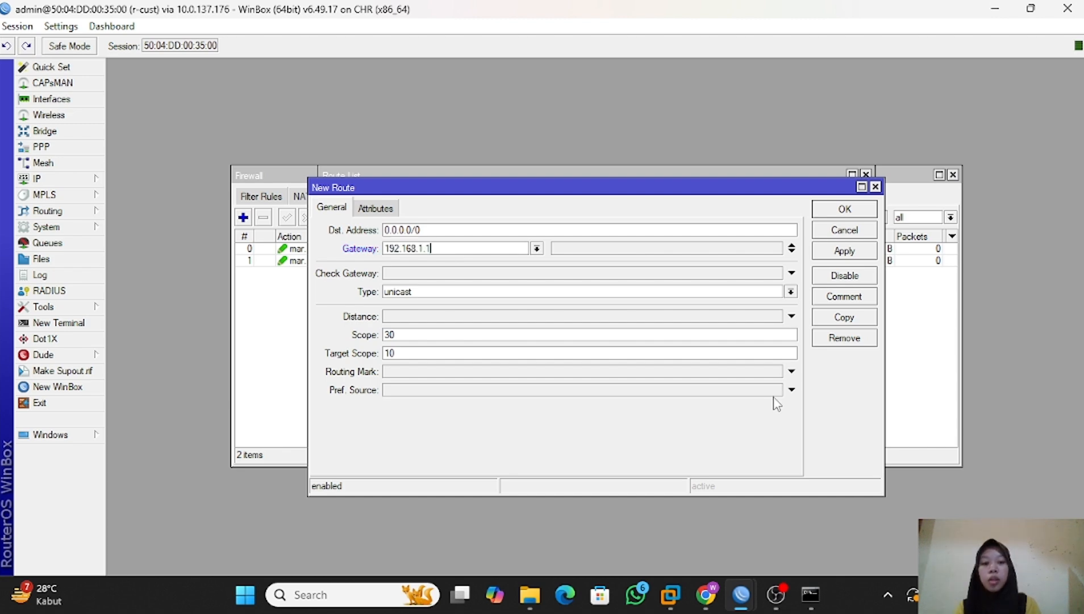
click(792, 373)
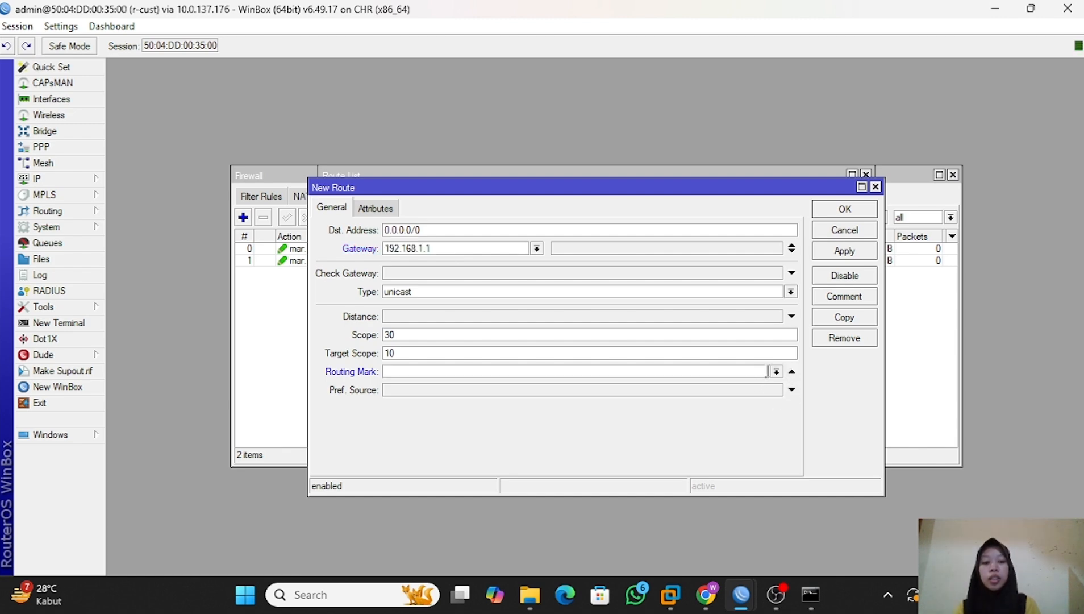
click(776, 371)
click(578, 416)
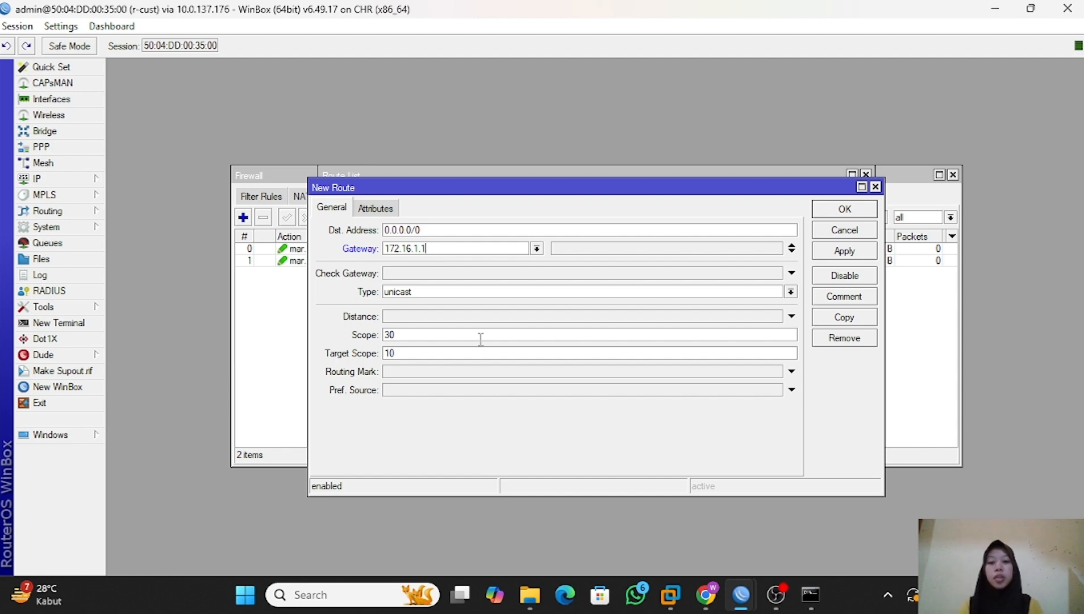
Add a 0.0.0.0/0 route via gateway 172.16.1.1 and assign it the second ISP's mangle routing mark.
click(740, 376)
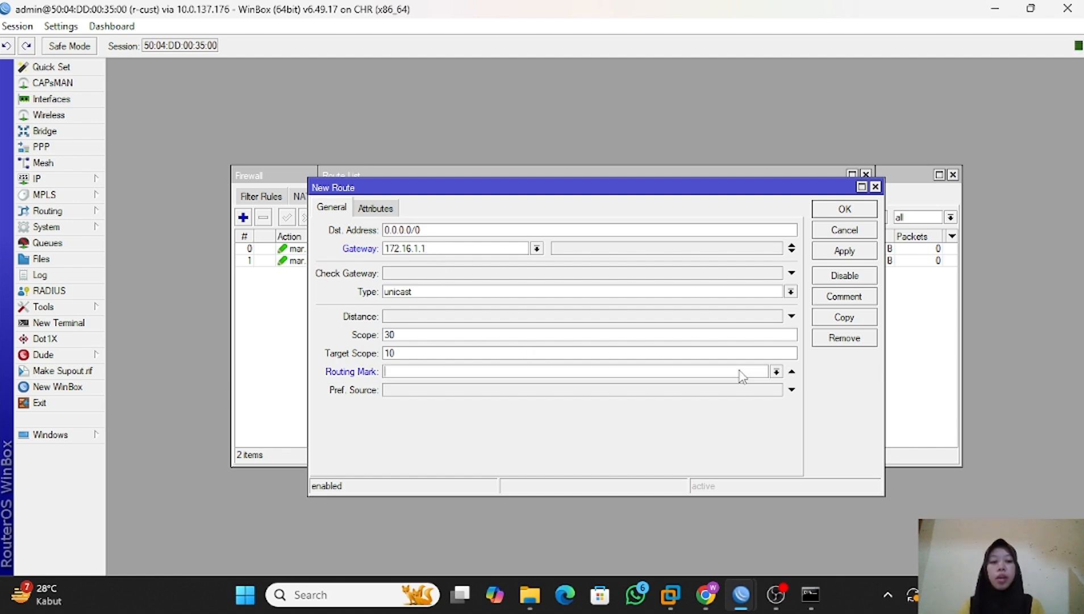
click(775, 371)
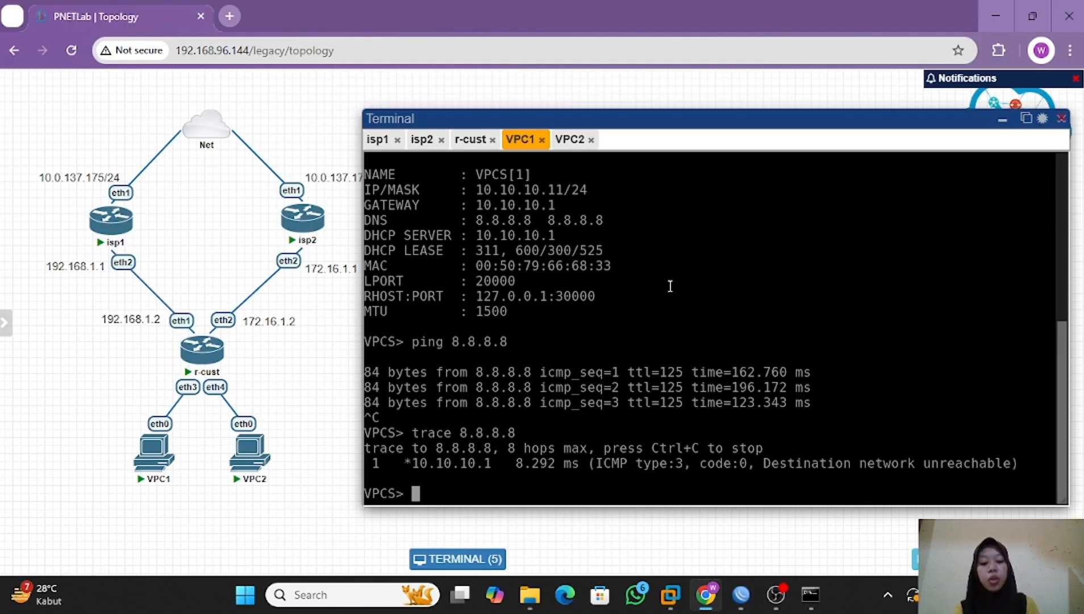
Return to the PNETLab terminal and repeat the ping and trace to 8.8.8.8 from VPC1 to test the mangle-based routing.
key(Up)
key(Up)
key(Return)
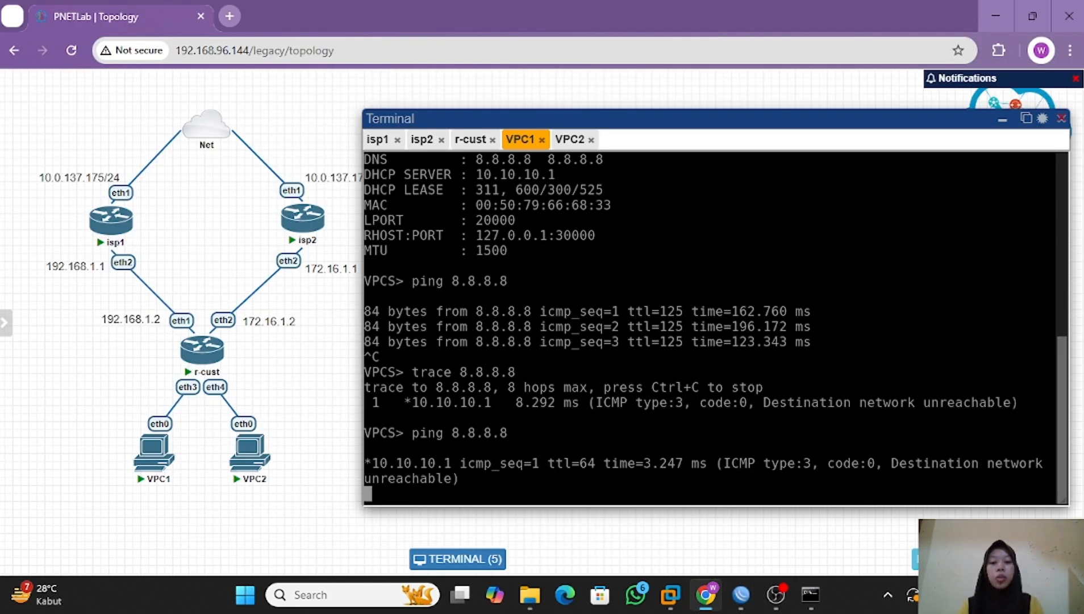
key(ctrl+c)
key(Up)
key(Up)
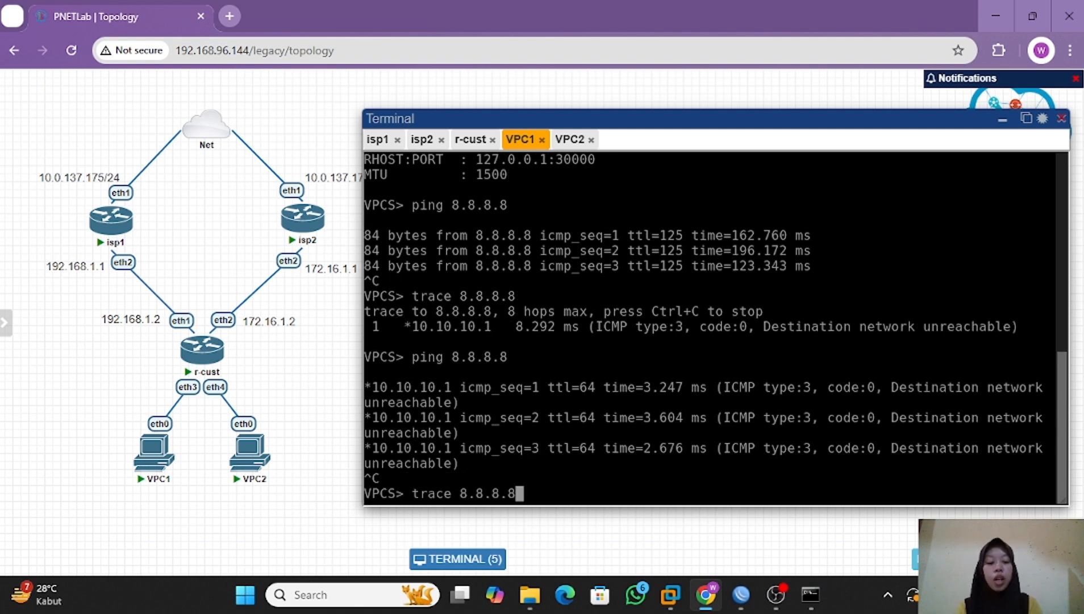
key(Return)
key(Return)
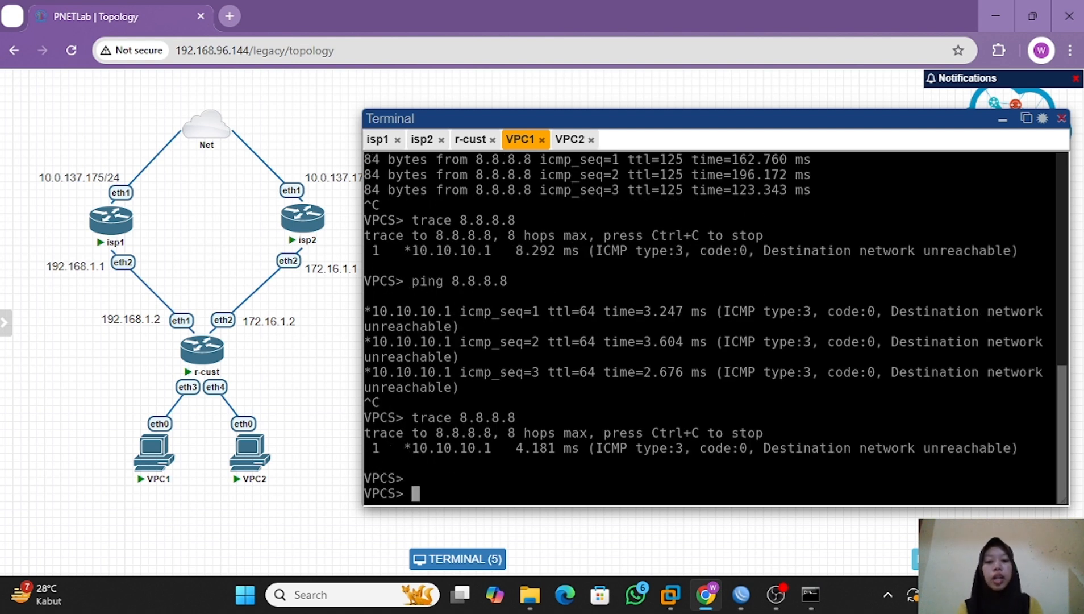